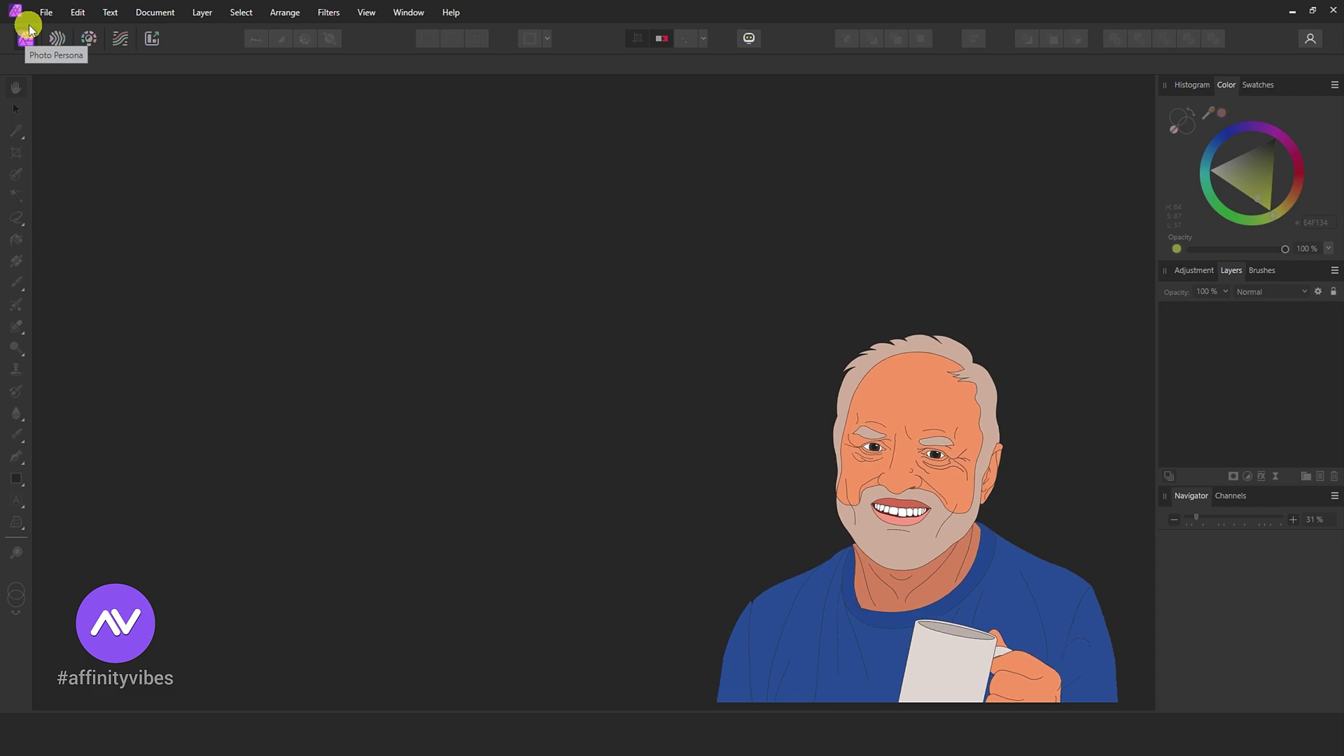
# Create a new 1920 × 1080 px document from the Web preset FHD 1080p.
pyautogui.click(45, 13)
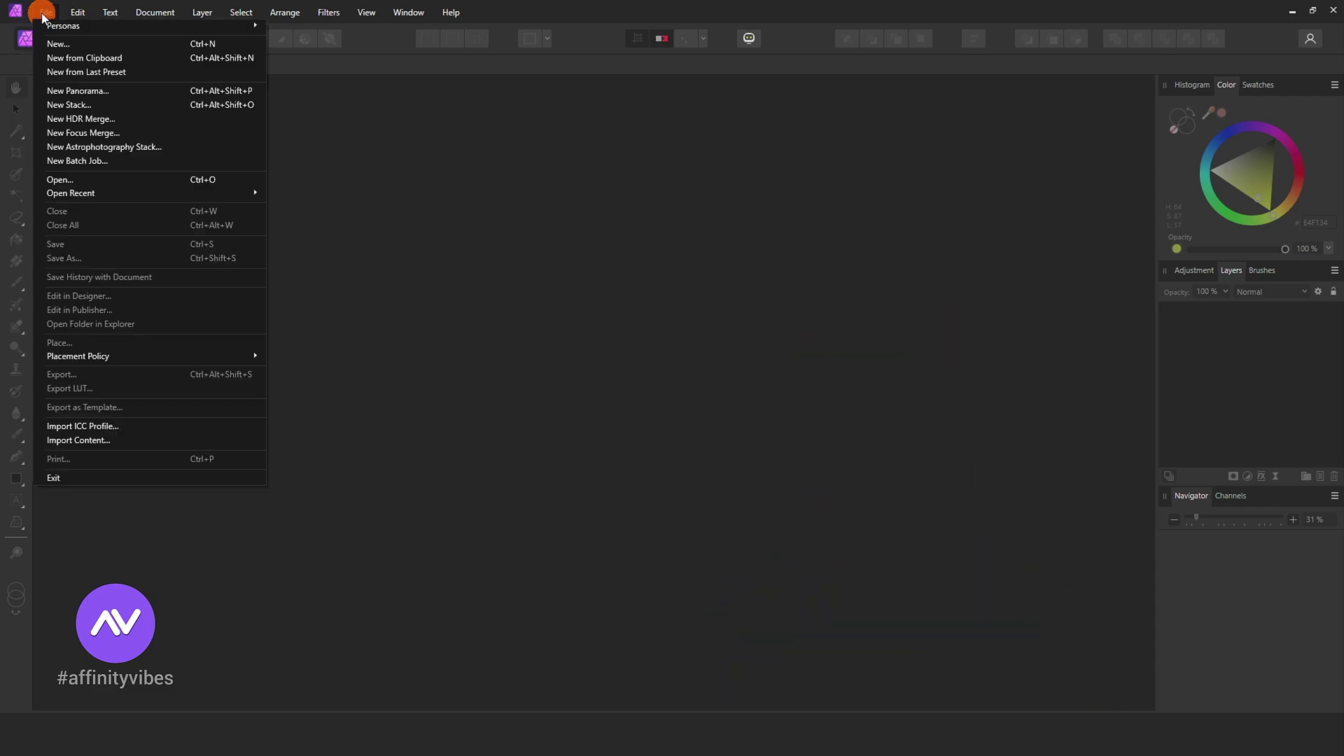
pyautogui.click(62, 45)
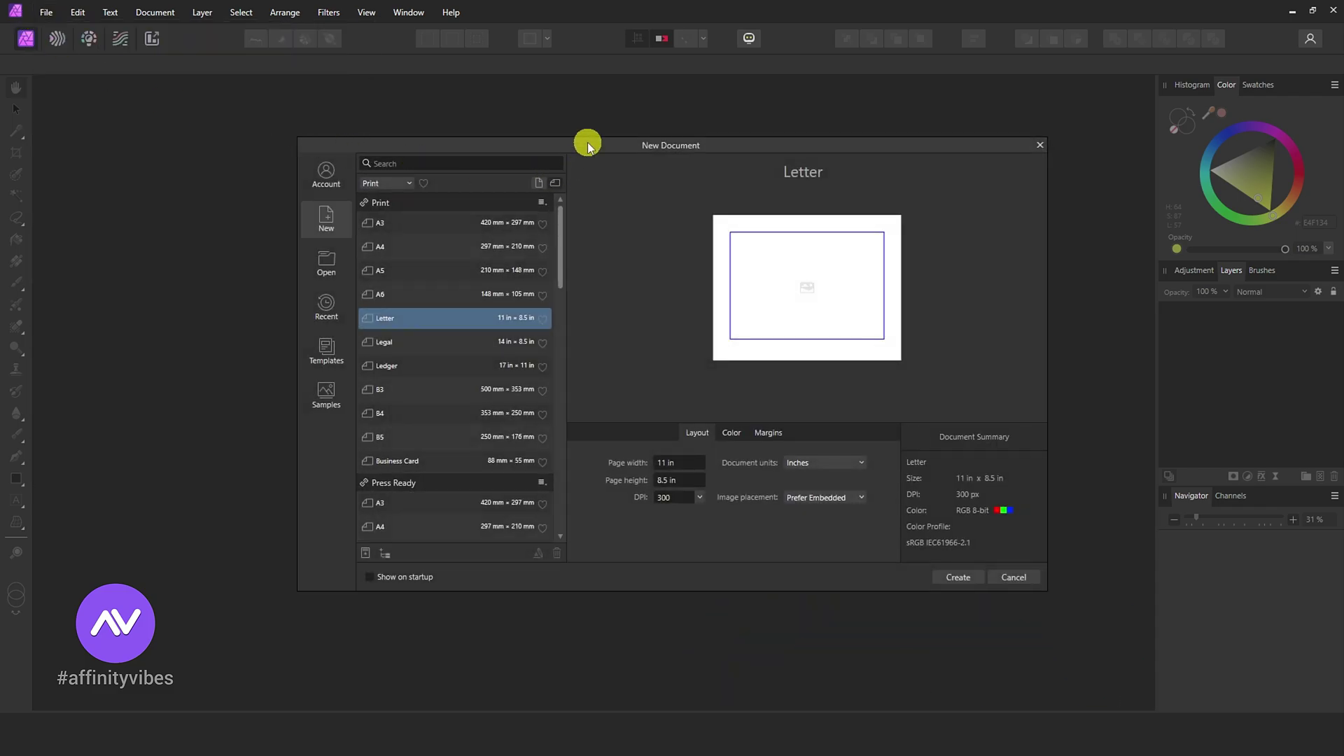
pyautogui.moveTo(586, 144); pyautogui.dragTo(638, 144)
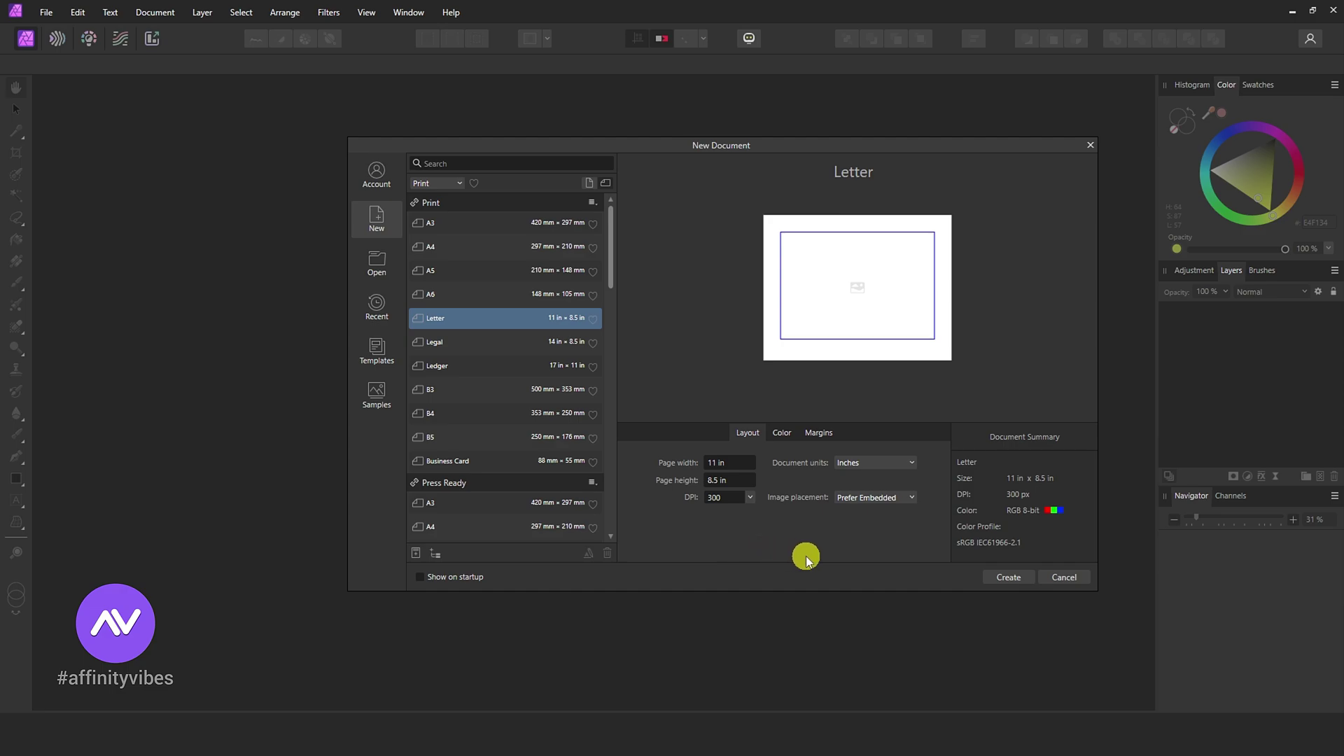
pyautogui.scroll(-8, 498, 515)
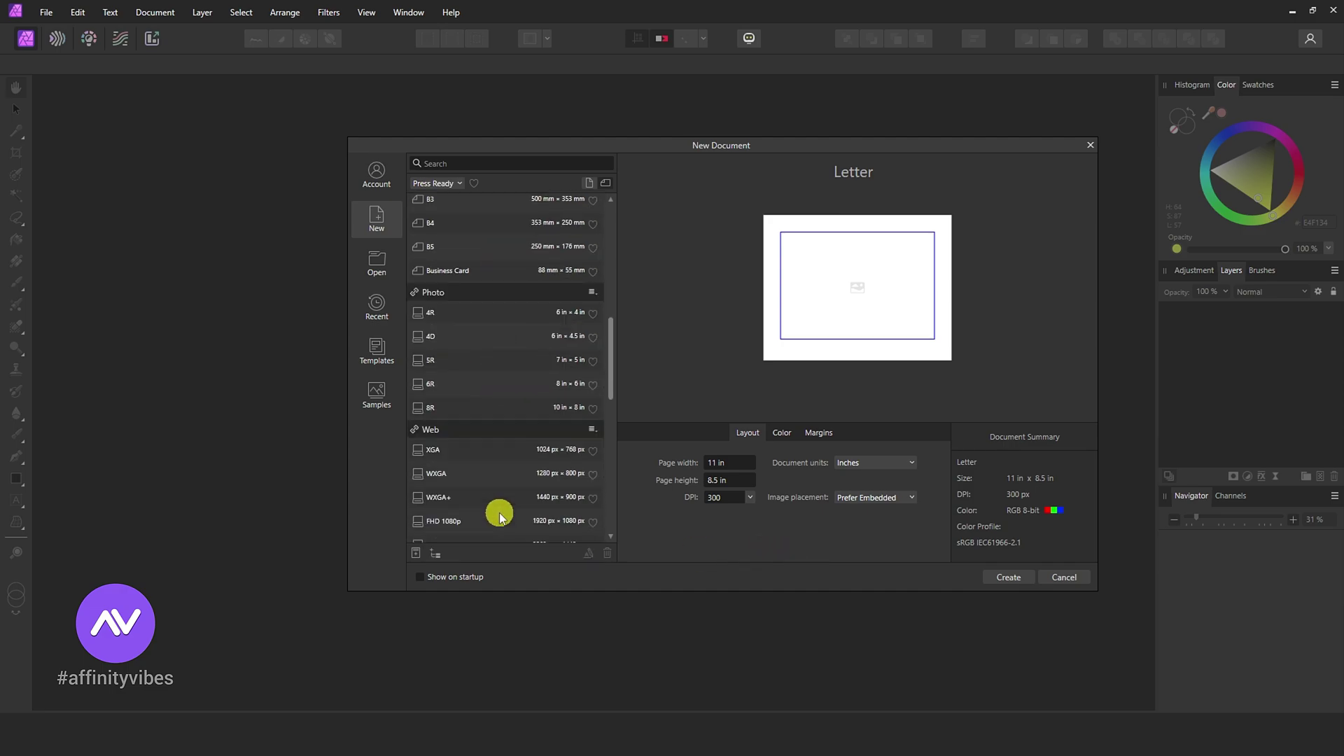
pyautogui.scroll(-3, 501, 518)
pyautogui.click(450, 423)
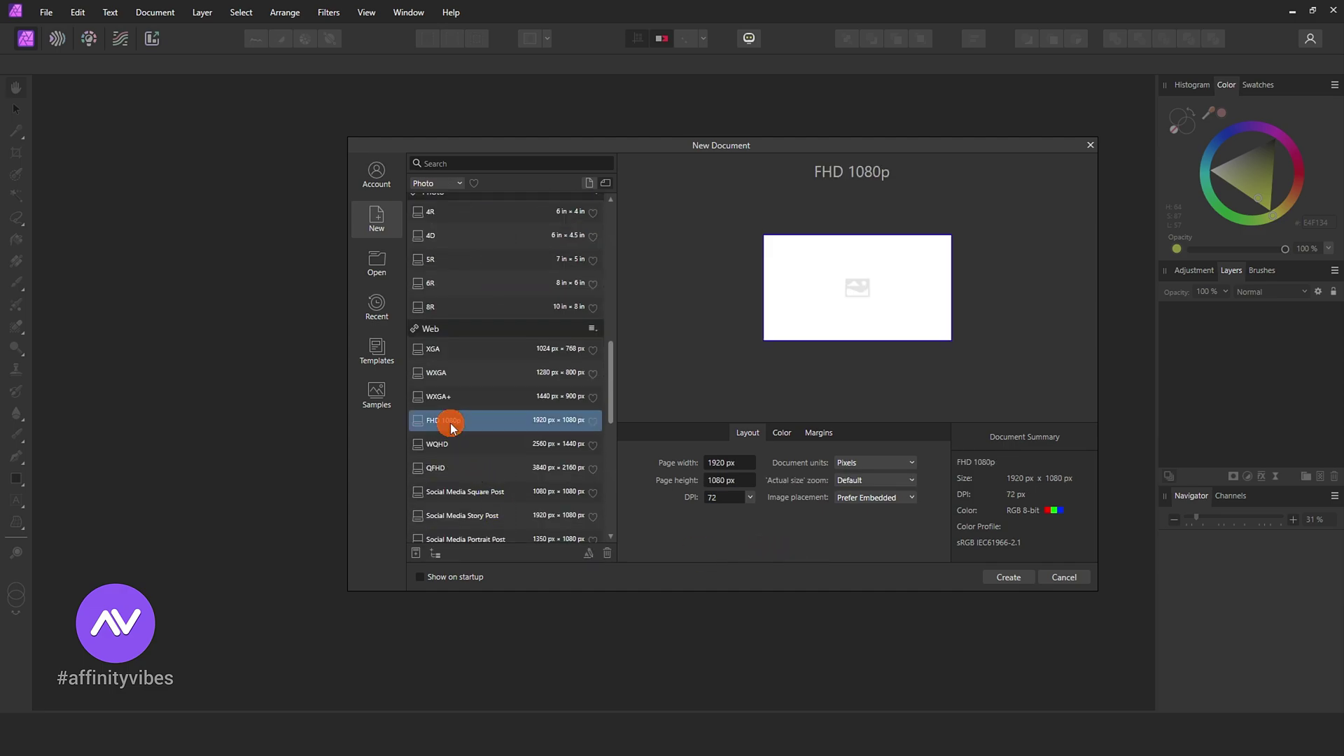
pyautogui.click(1011, 577)
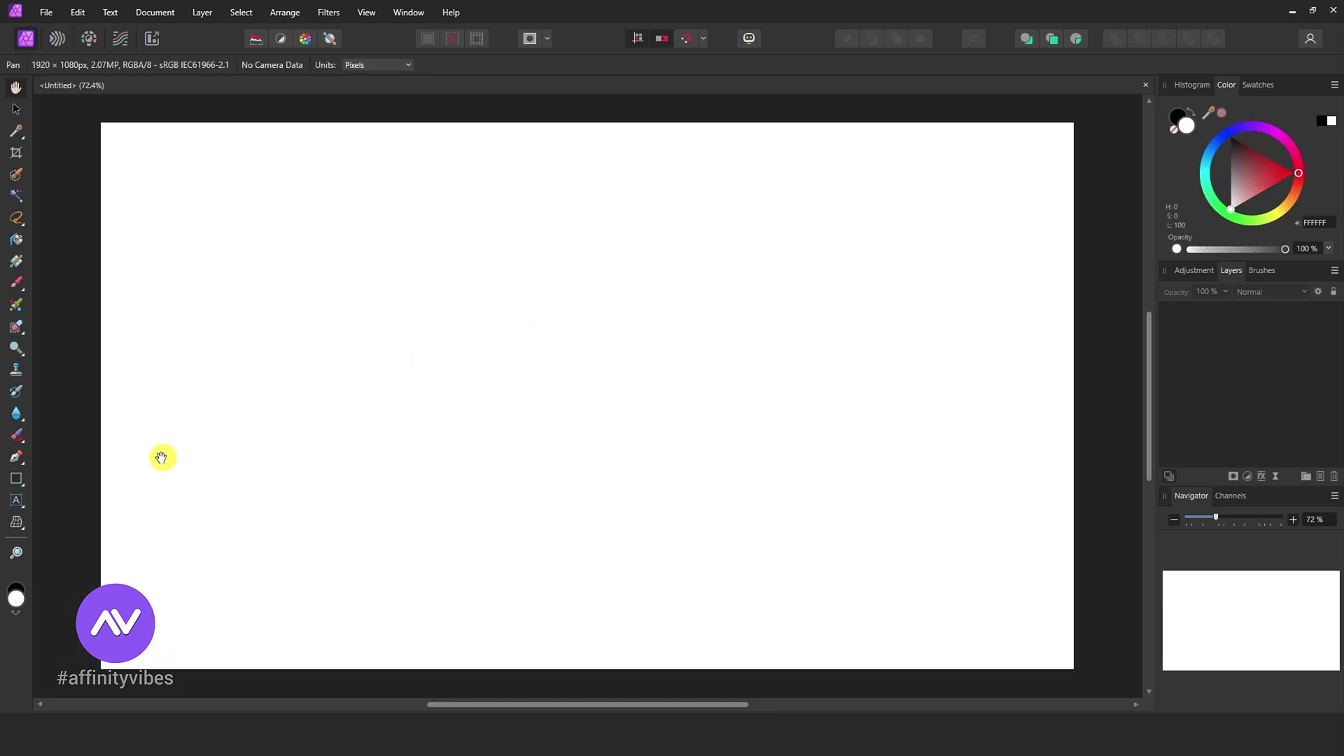
# Draw a 12-tooth cog and enlarge it to about 1076 px, the full canvas height.
pyautogui.click(14, 481)
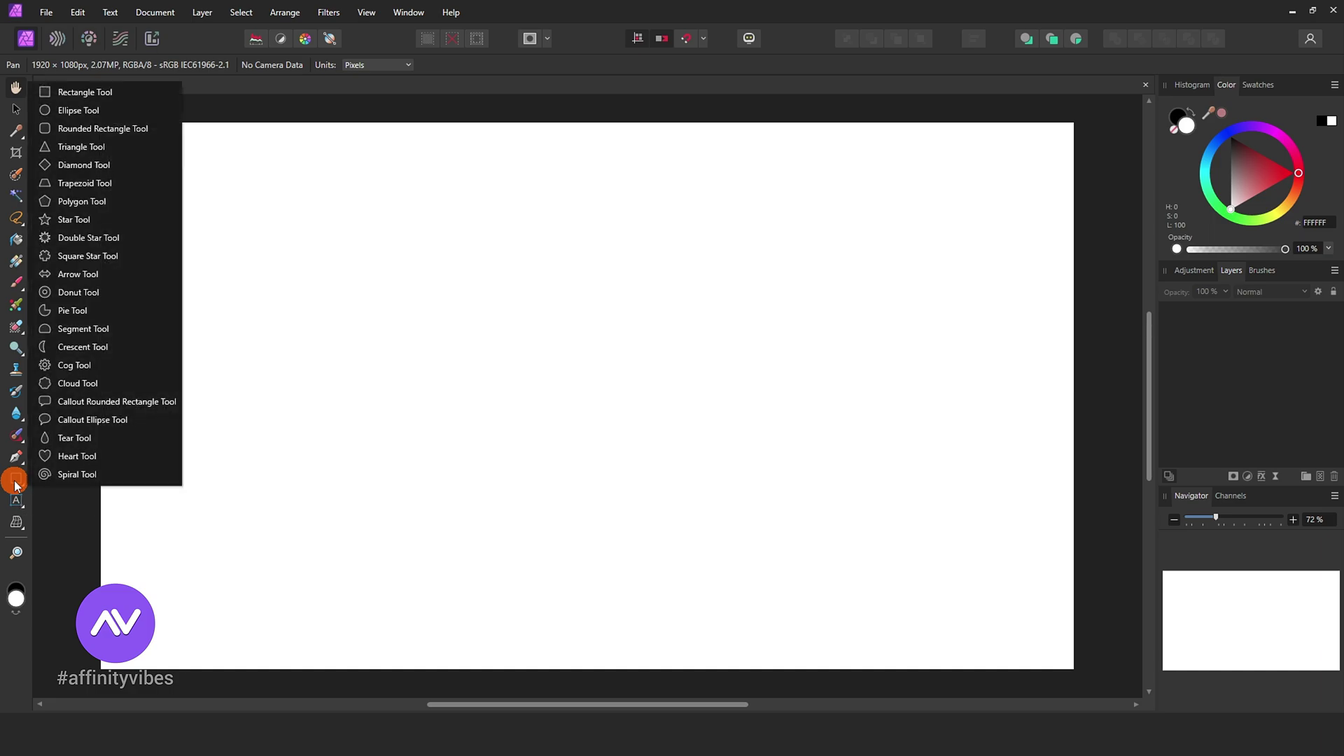
pyautogui.click(104, 364)
pyautogui.moveTo(553, 326); pyautogui.dragTo(924, 525)
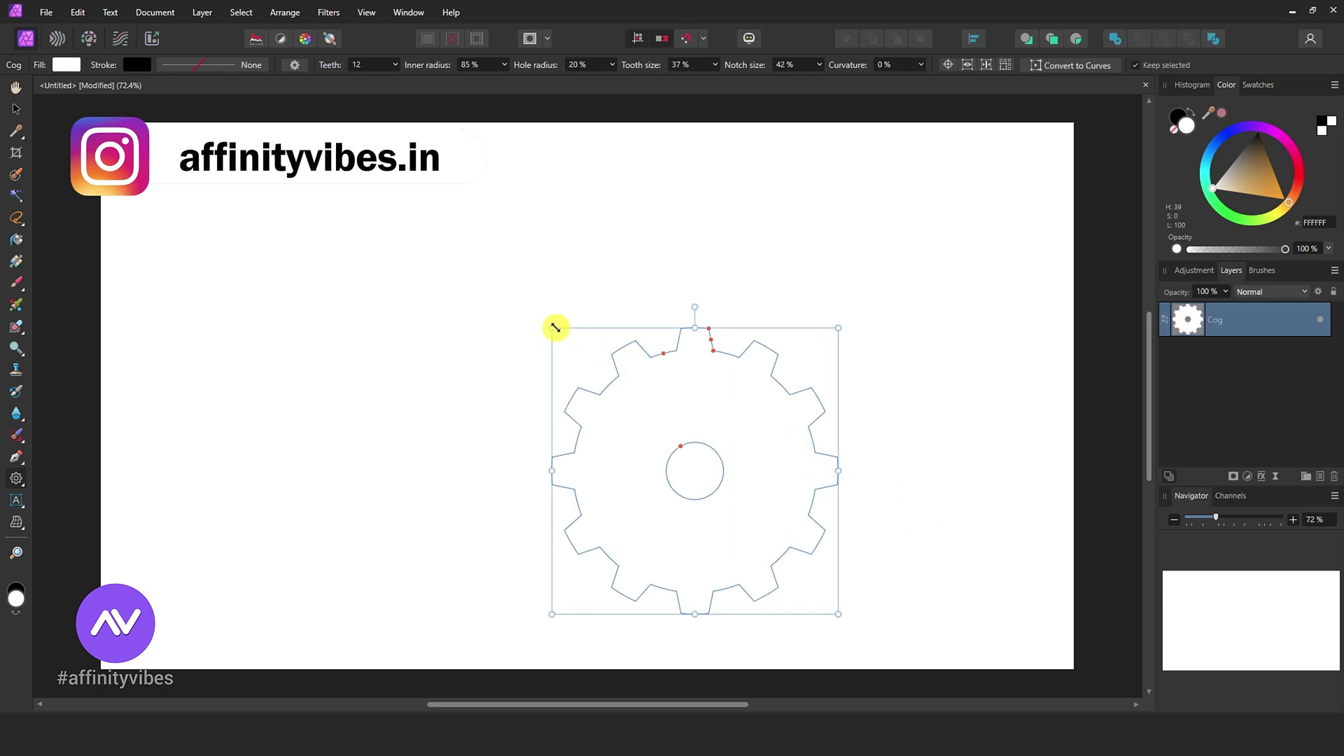
pyautogui.moveTo(549, 324); pyautogui.dragTo(315, 155)
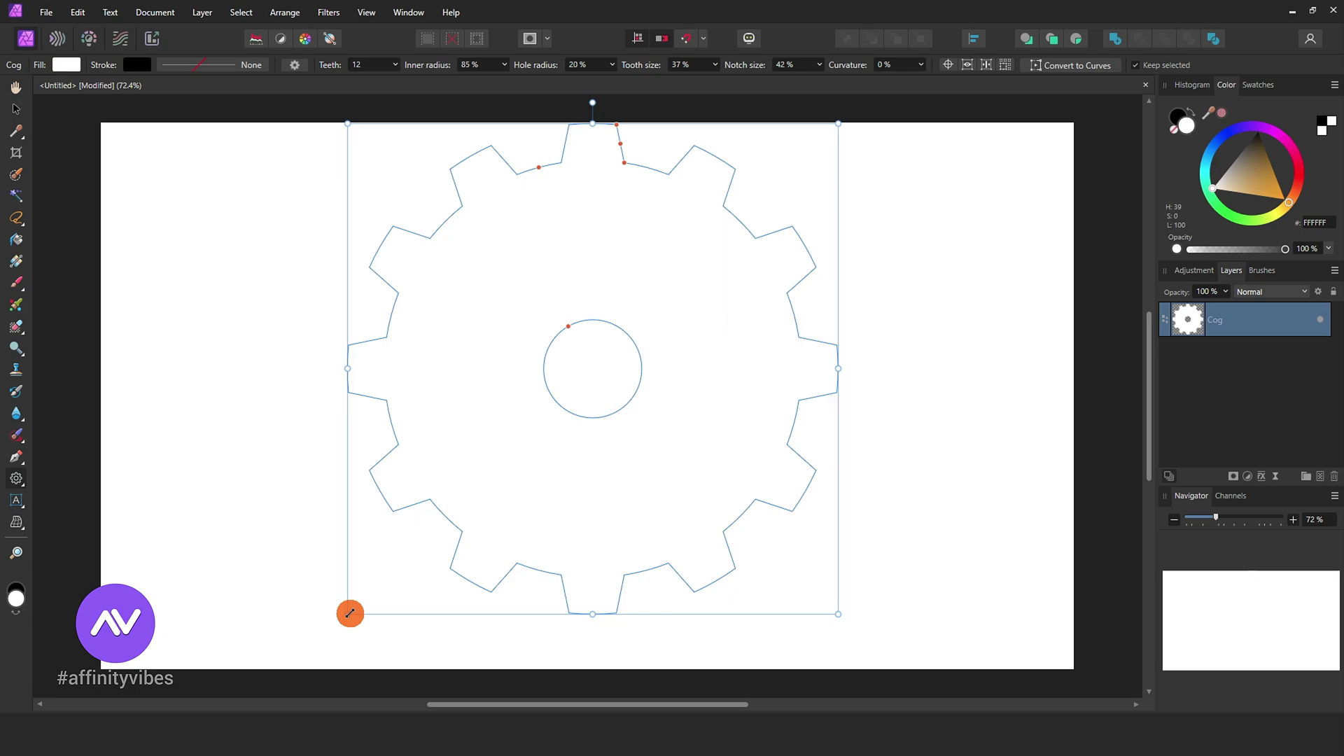
pyautogui.moveTo(350, 613); pyautogui.dragTo(280, 654)
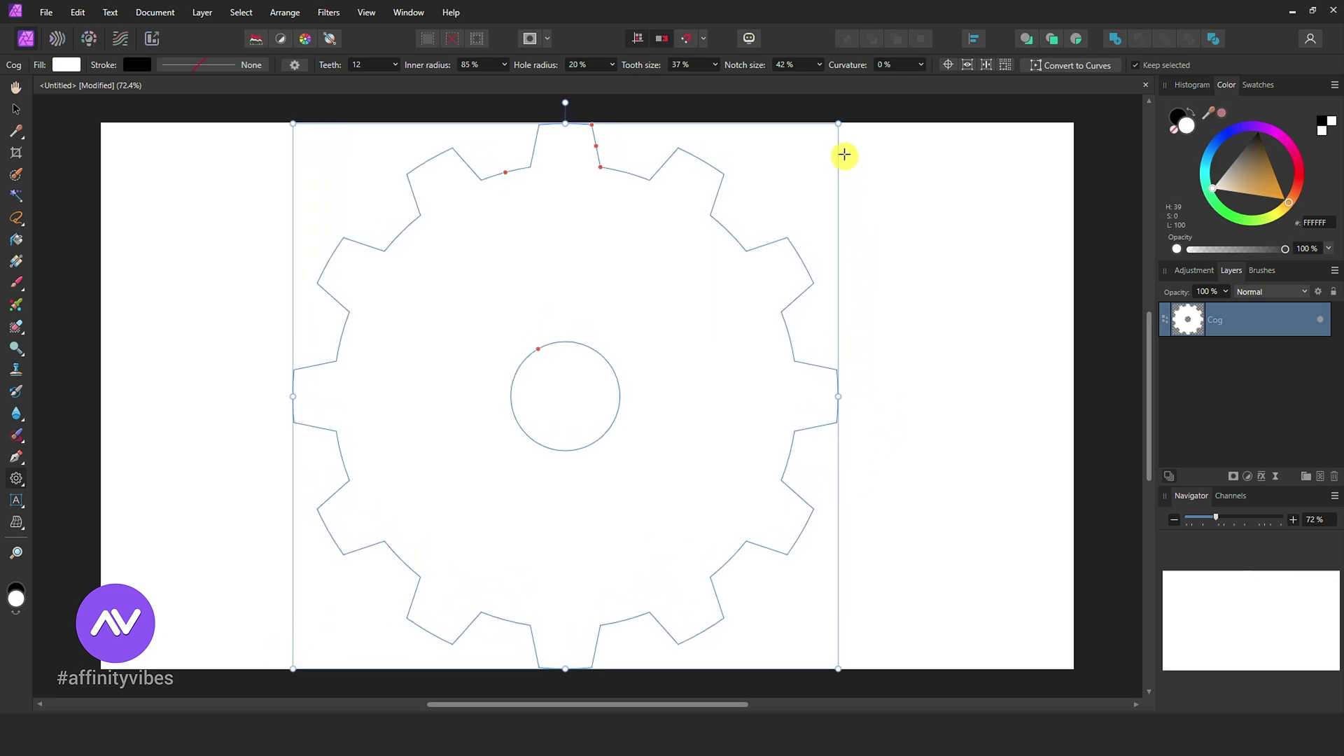
pyautogui.moveTo(838, 122); pyautogui.dragTo(841, 120)
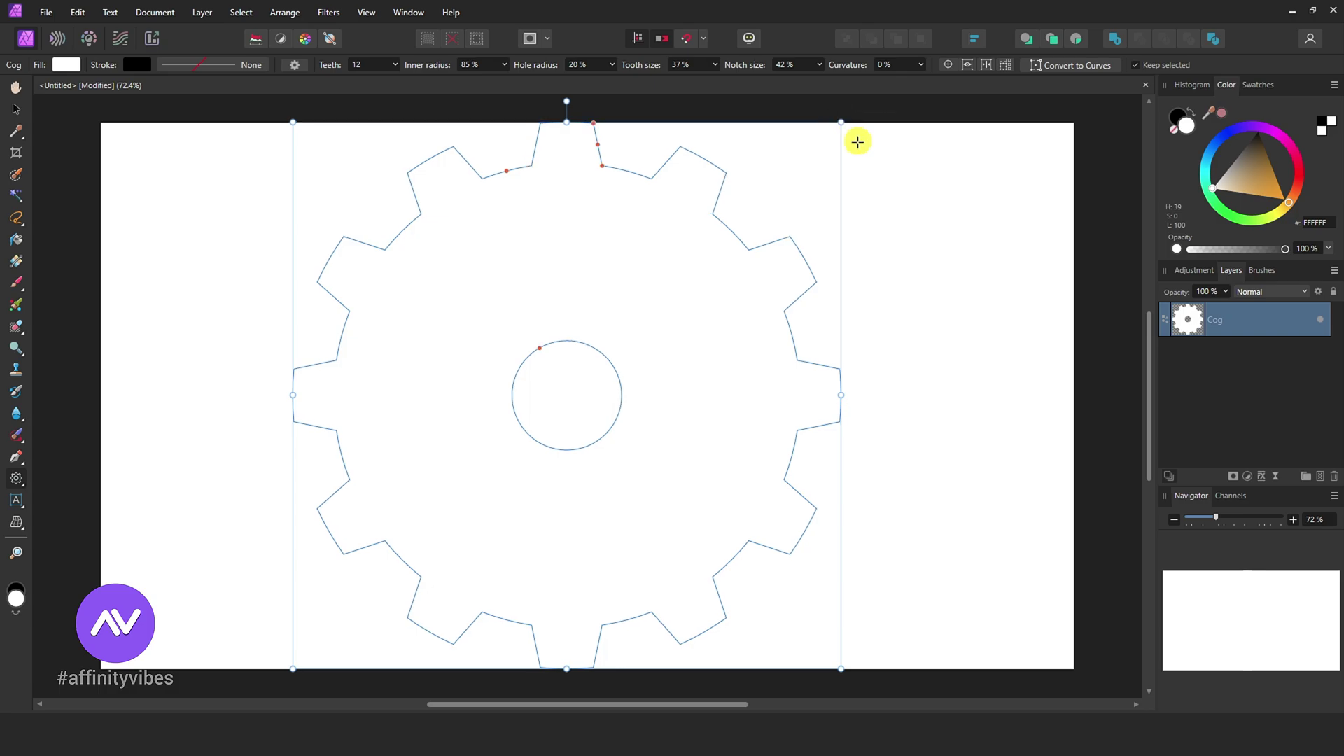
# Set the cog's fill colour to orange F7A91C in the Color Chooser.
pyautogui.doubleClick(1183, 127)
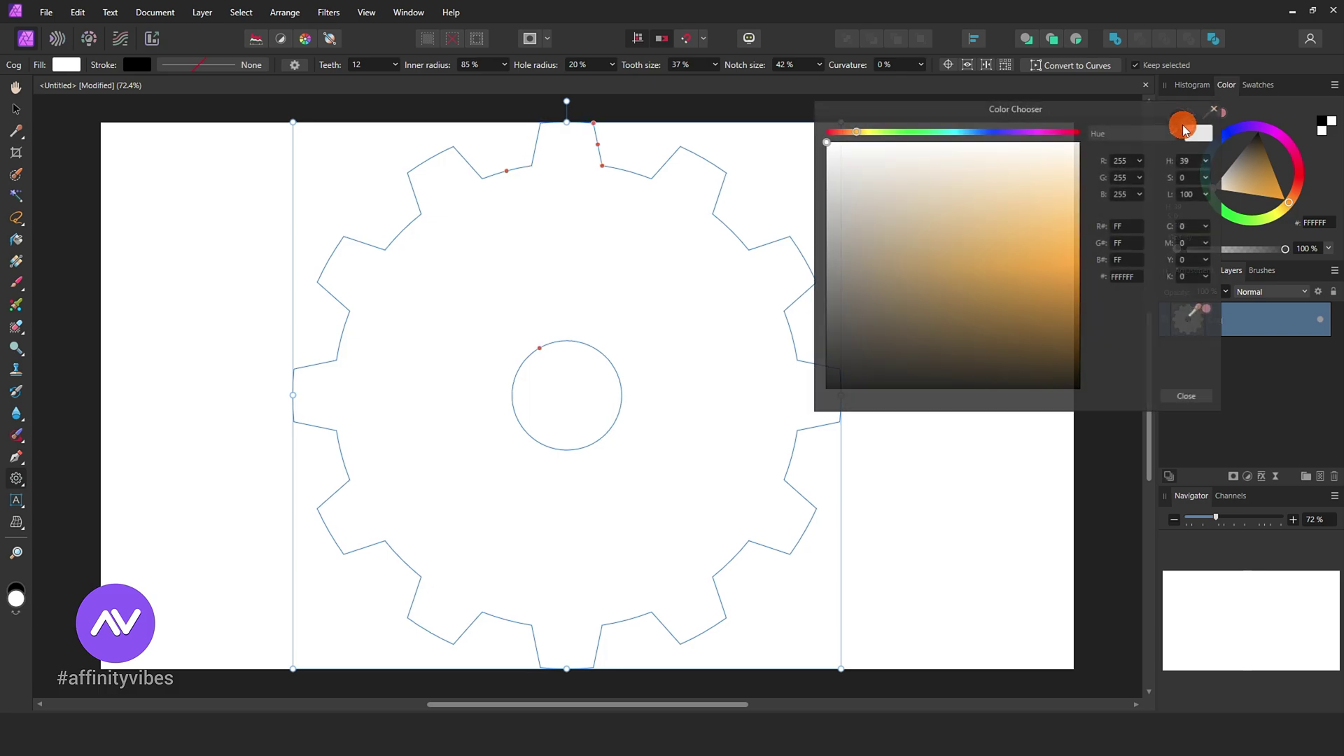
pyautogui.moveTo(1055, 254); pyautogui.dragTo(1060, 260)
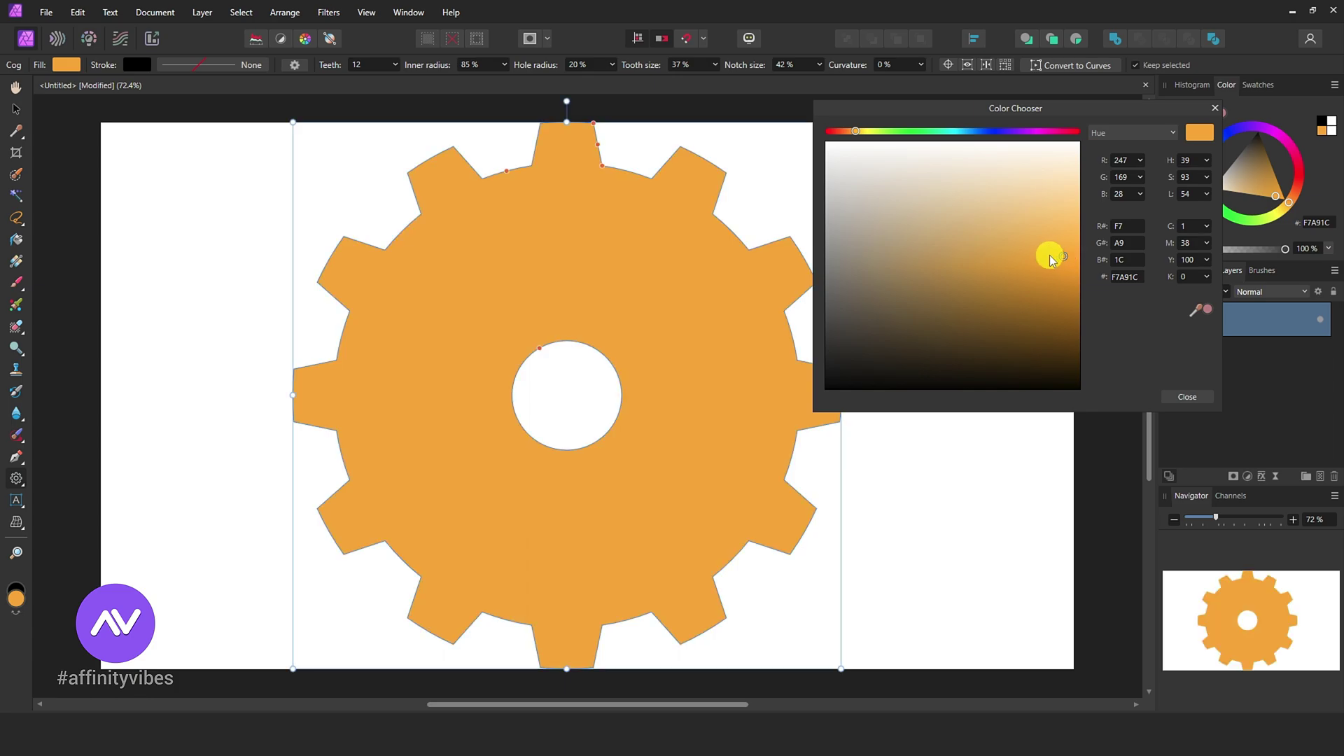
pyautogui.click(1216, 109)
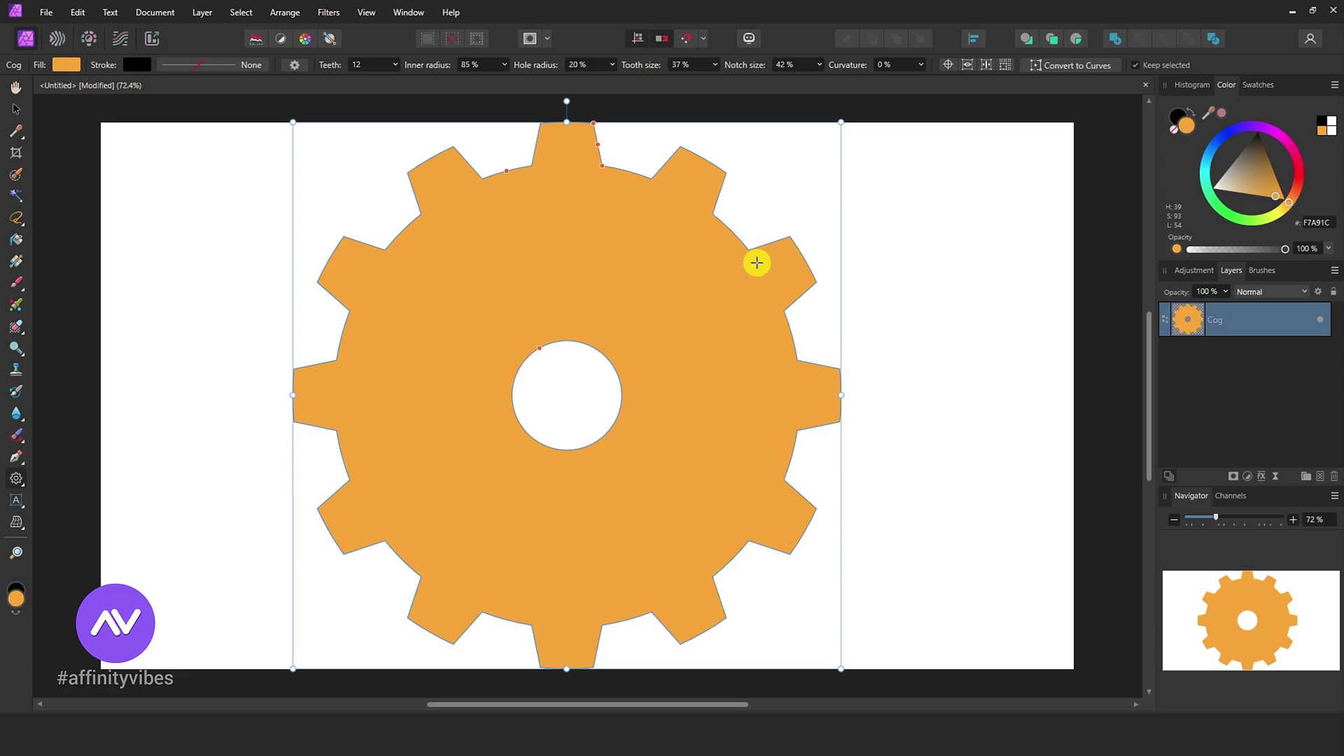
pyautogui.hotkey('ctrl', '+')
pyautogui.hotkey('ctrl', '+')
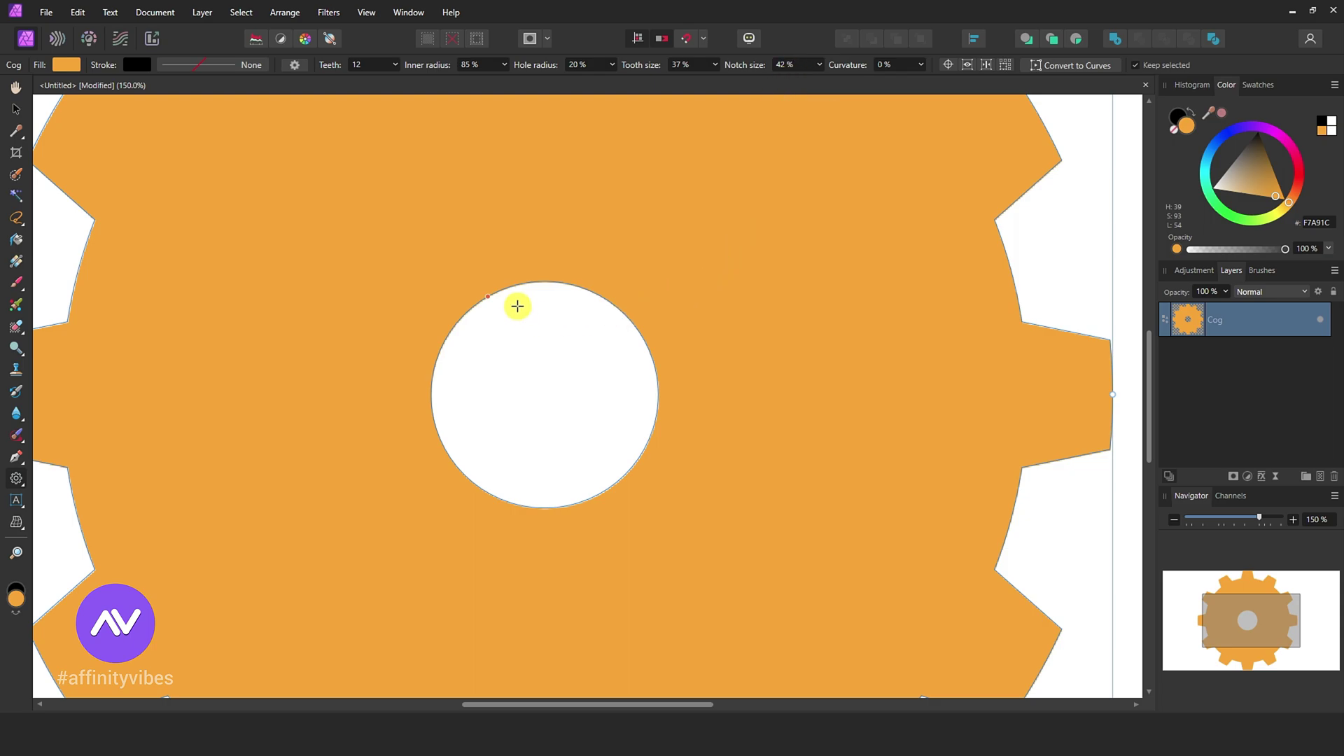
# Reduce the cog's hole radius and inner radius to 0% to form twelve rays.
pyautogui.scroll(1, 517, 306)
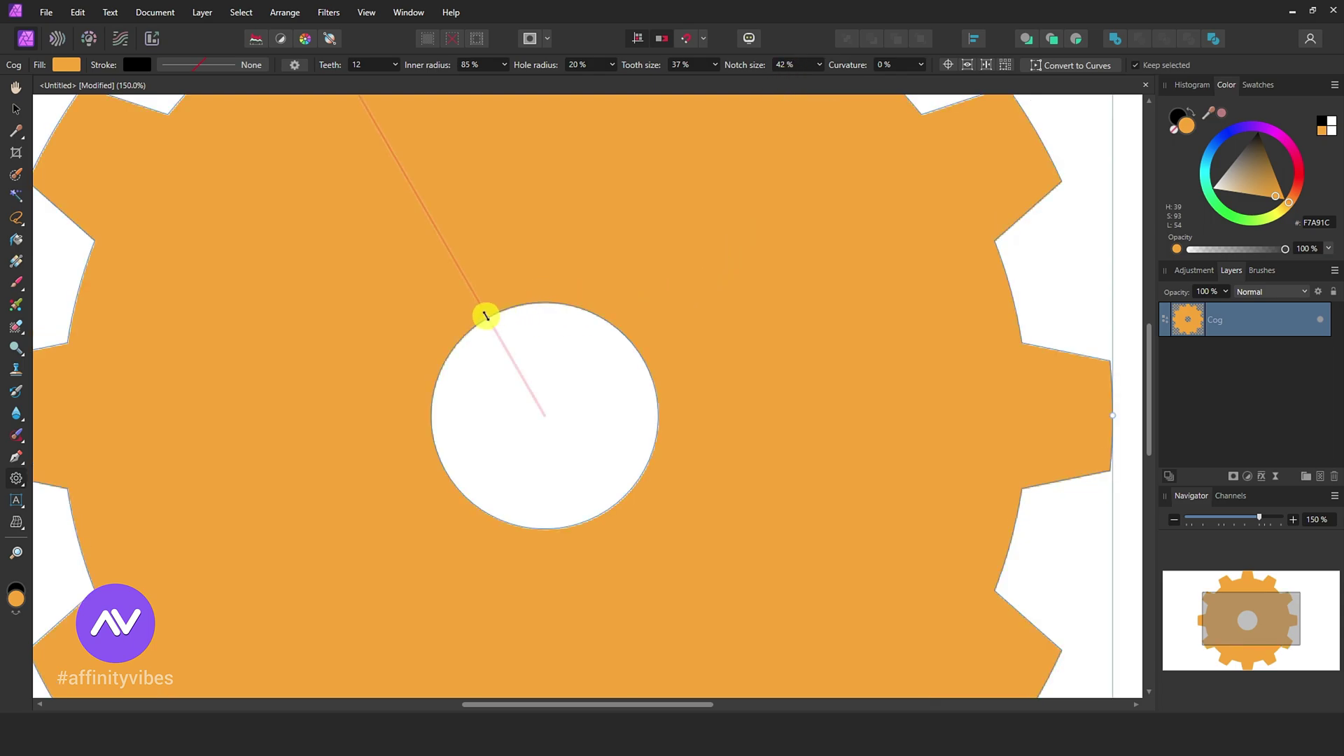
pyautogui.moveTo(486, 316); pyautogui.dragTo(553, 416)
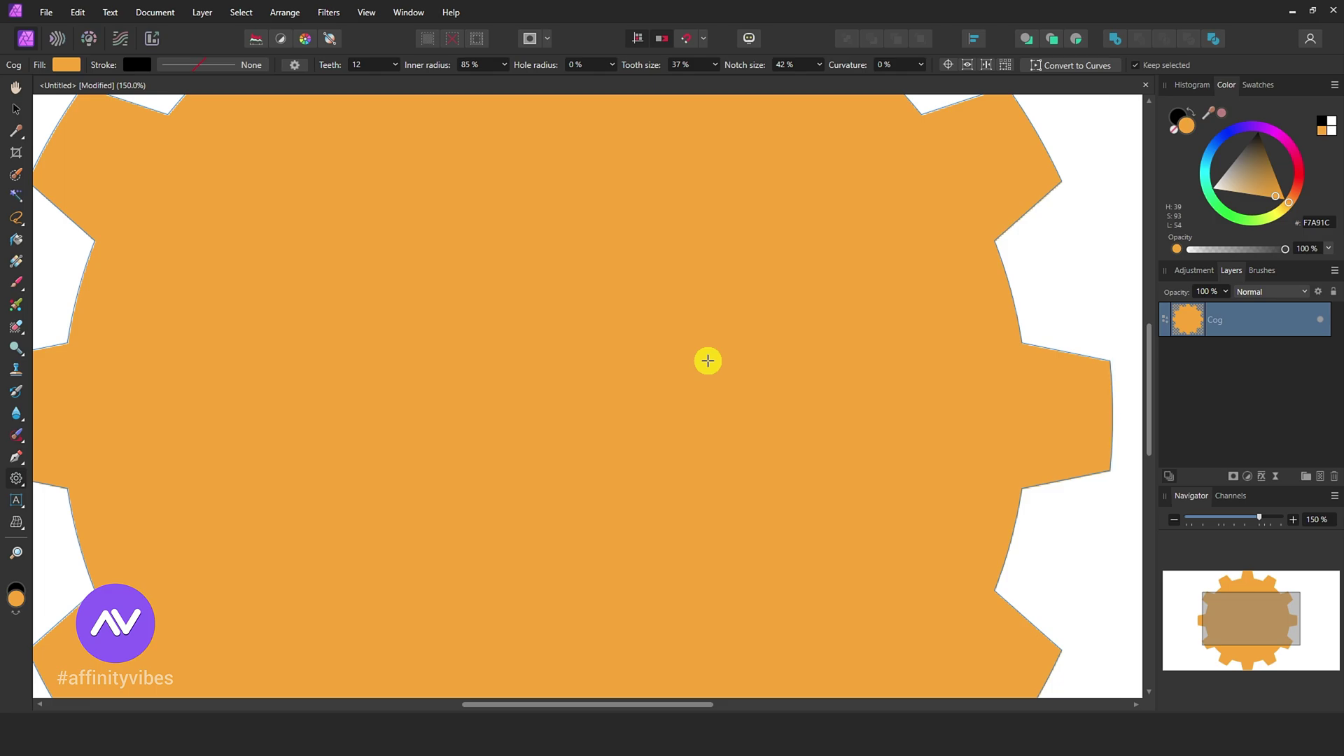
pyautogui.hotkey('ctrl', '-')
pyautogui.hotkey('ctrl', '-')
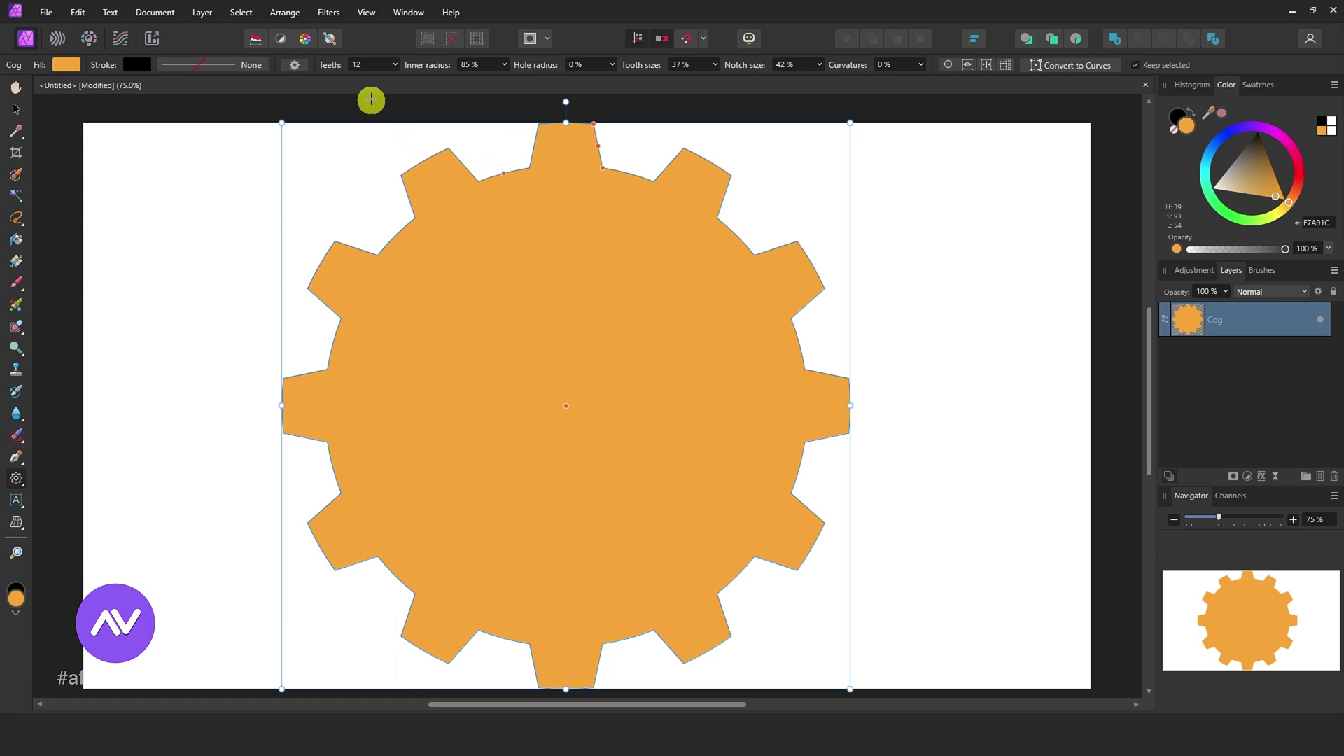
pyautogui.click(394, 64)
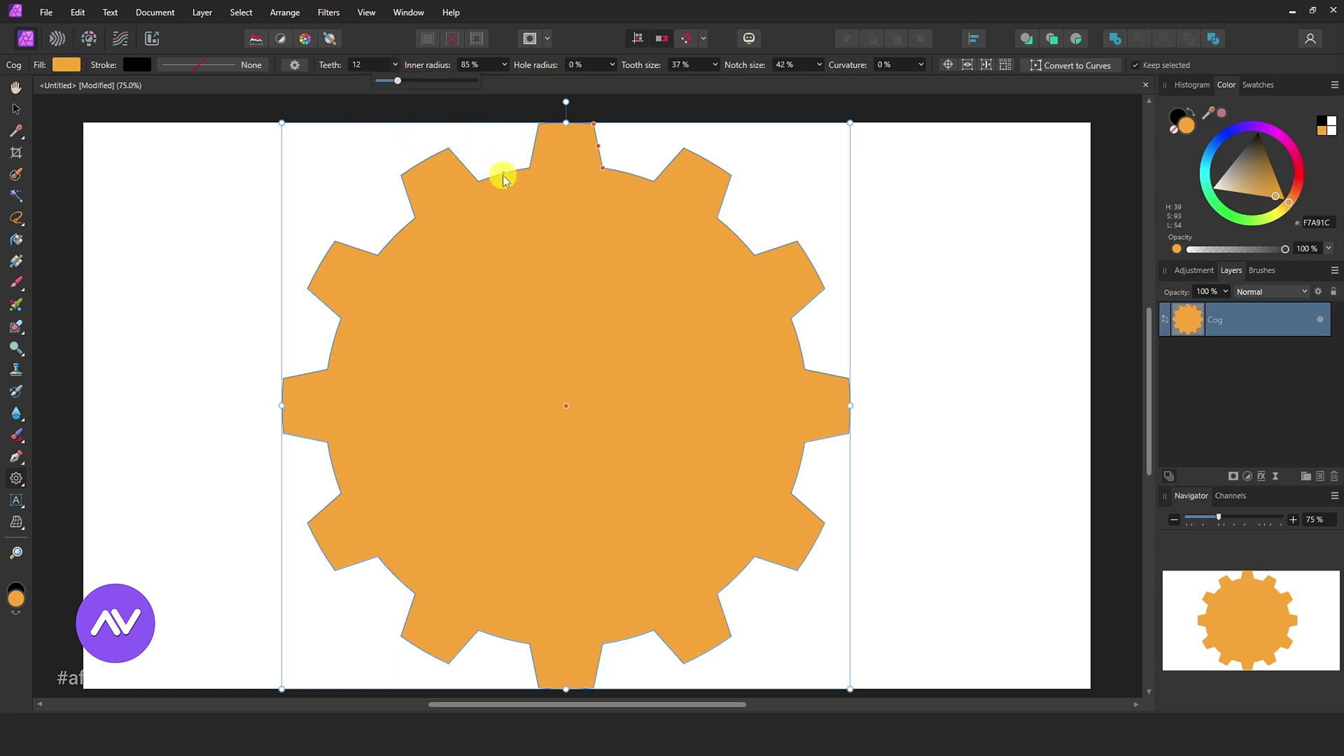
pyautogui.moveTo(502, 175); pyautogui.dragTo(600, 393)
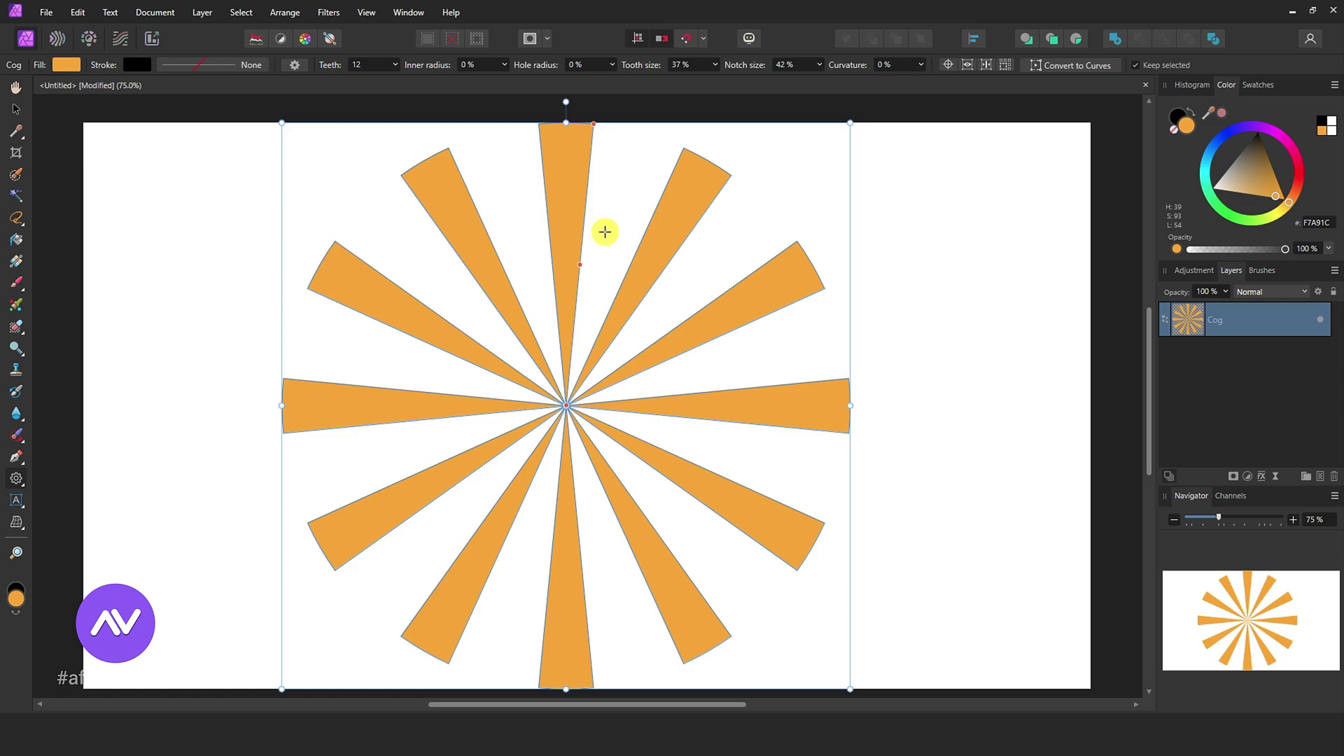
# Increase the cog's tooth count from 12 to 20 rays.
pyautogui.click(130, 65)
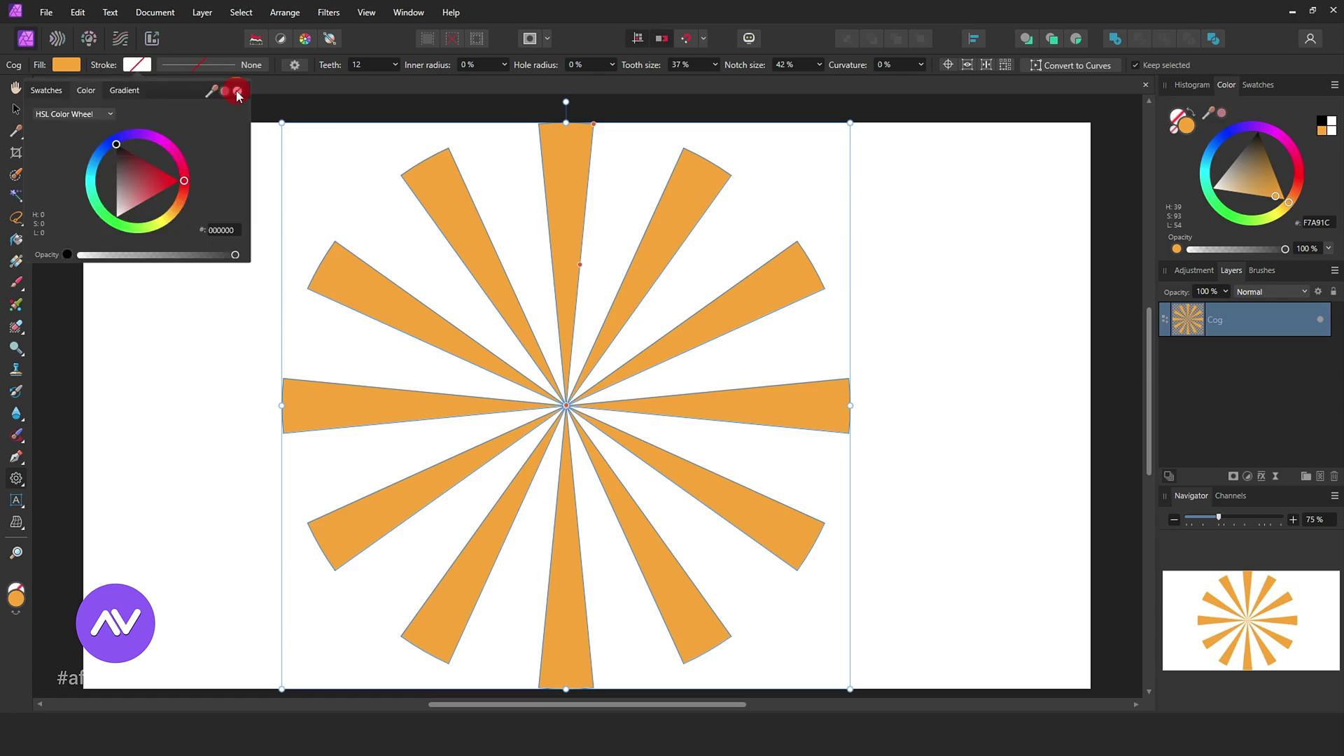
pyautogui.click(298, 91)
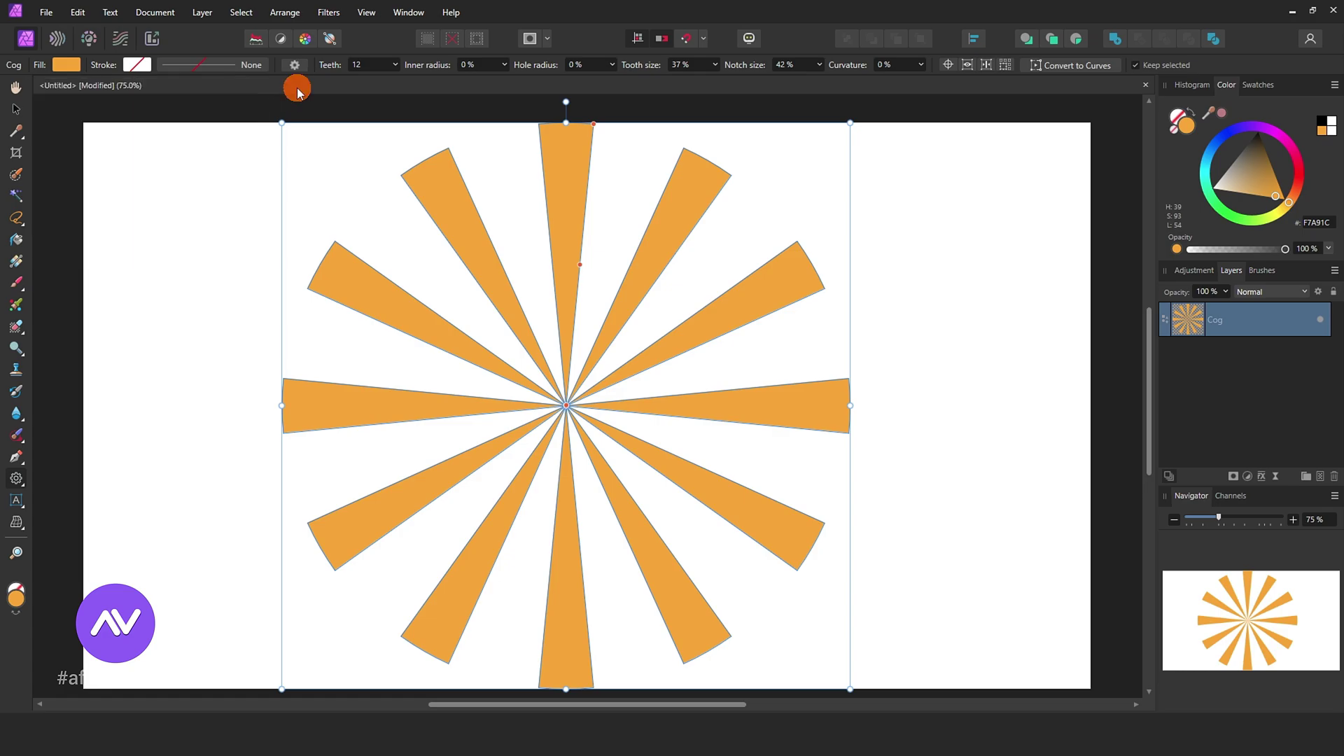
pyautogui.click(395, 65)
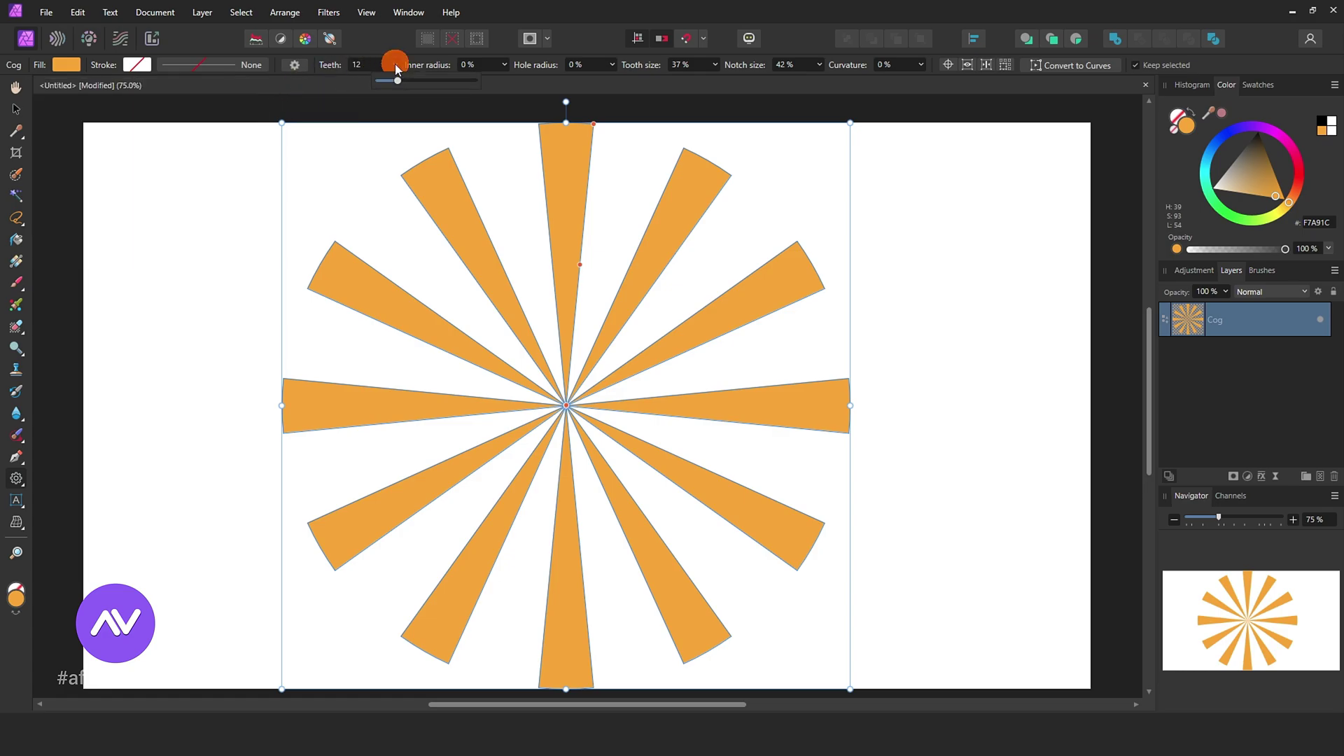
pyautogui.moveTo(399, 82); pyautogui.dragTo(413, 82)
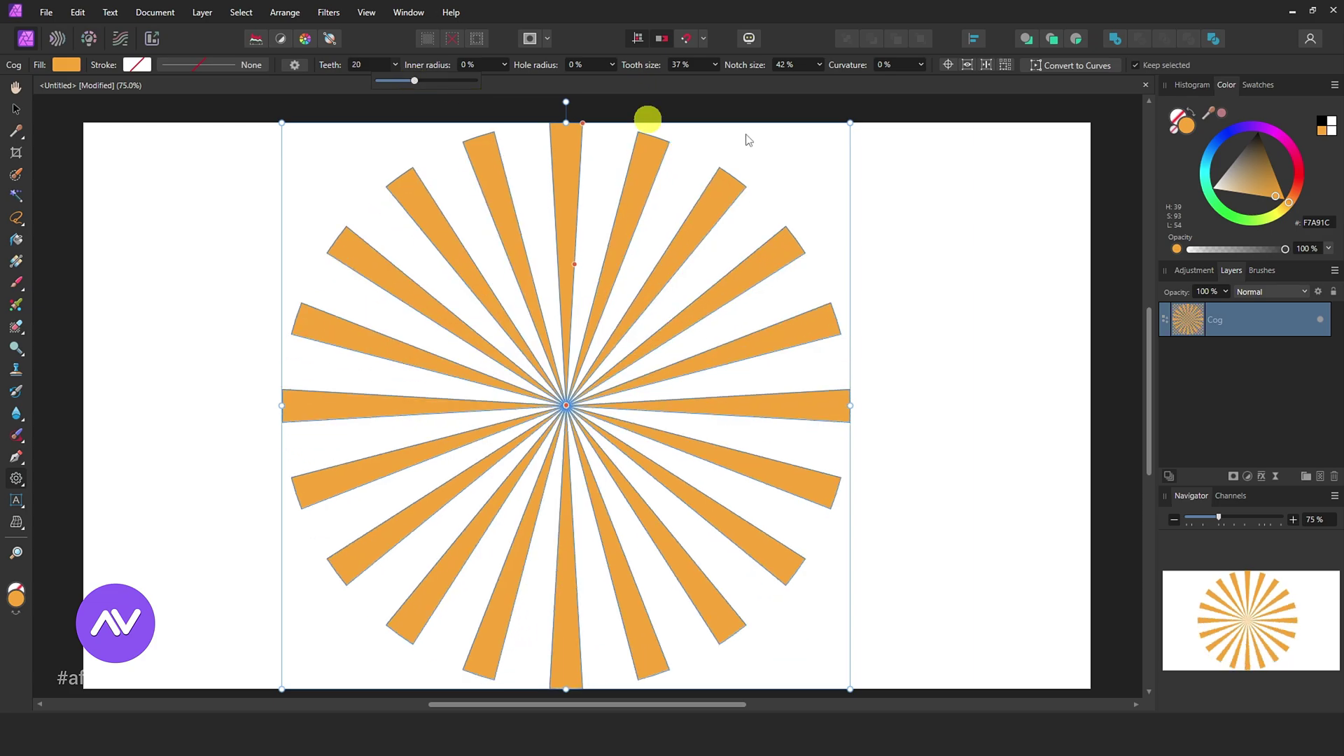
# Set the cog's tooth size to 50% for wider rays and reselect the Cog layer.
pyautogui.click(715, 65)
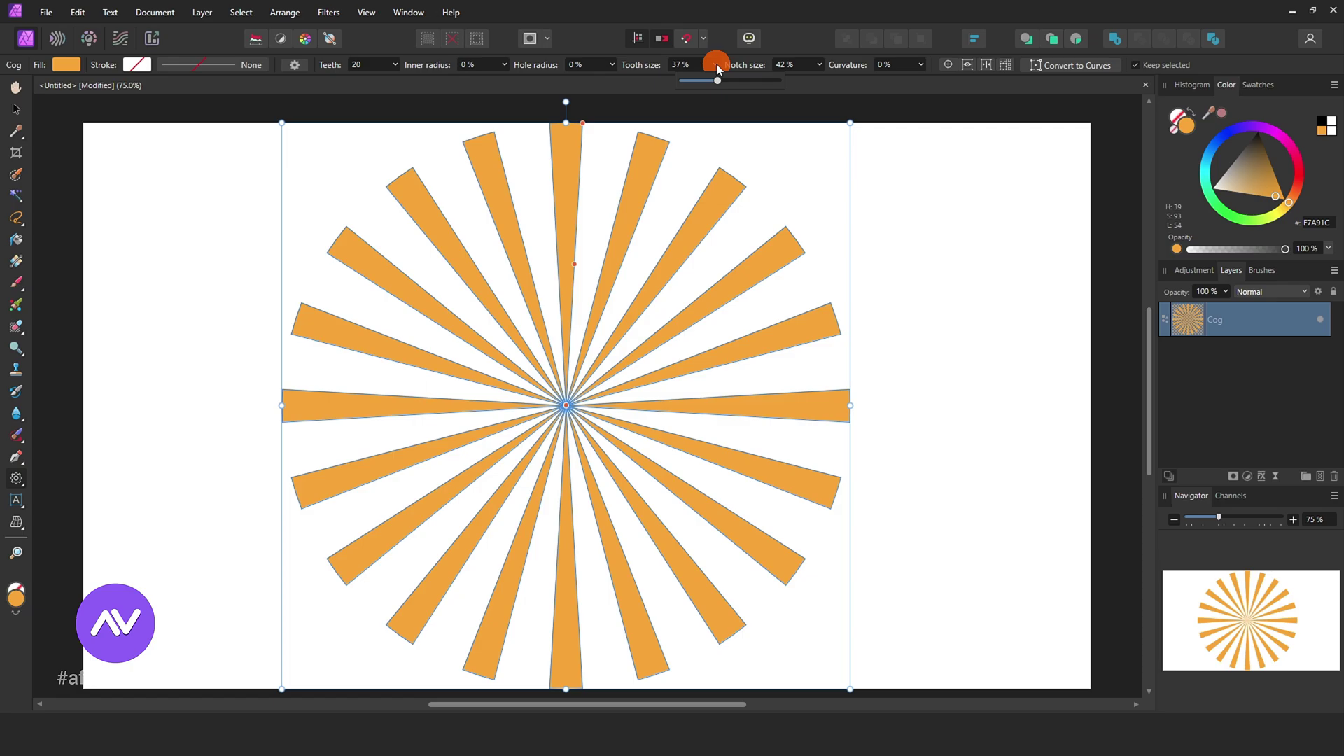
pyautogui.moveTo(719, 85)
pyautogui.mouseDown()
pyautogui.moveTo(699, 83)
pyautogui.moveTo(731, 84)
pyautogui.mouseUp()
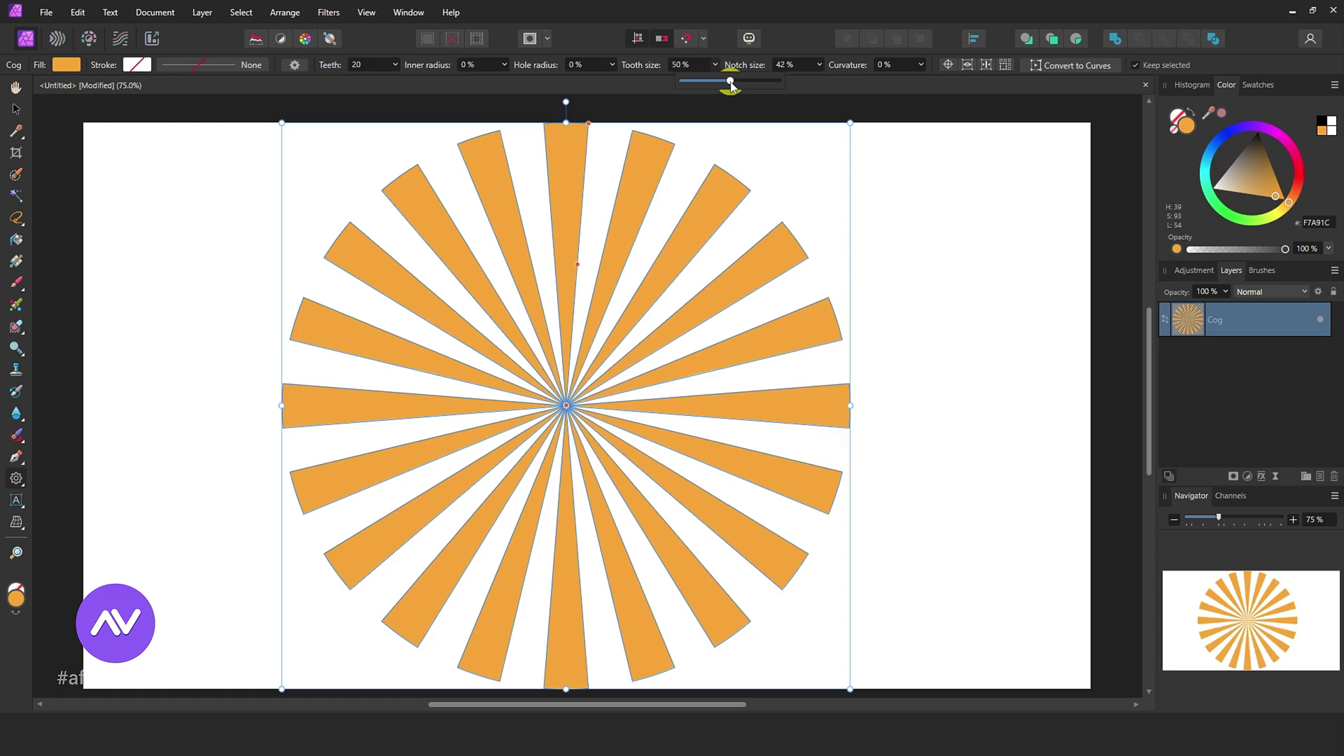
pyautogui.click(920, 215)
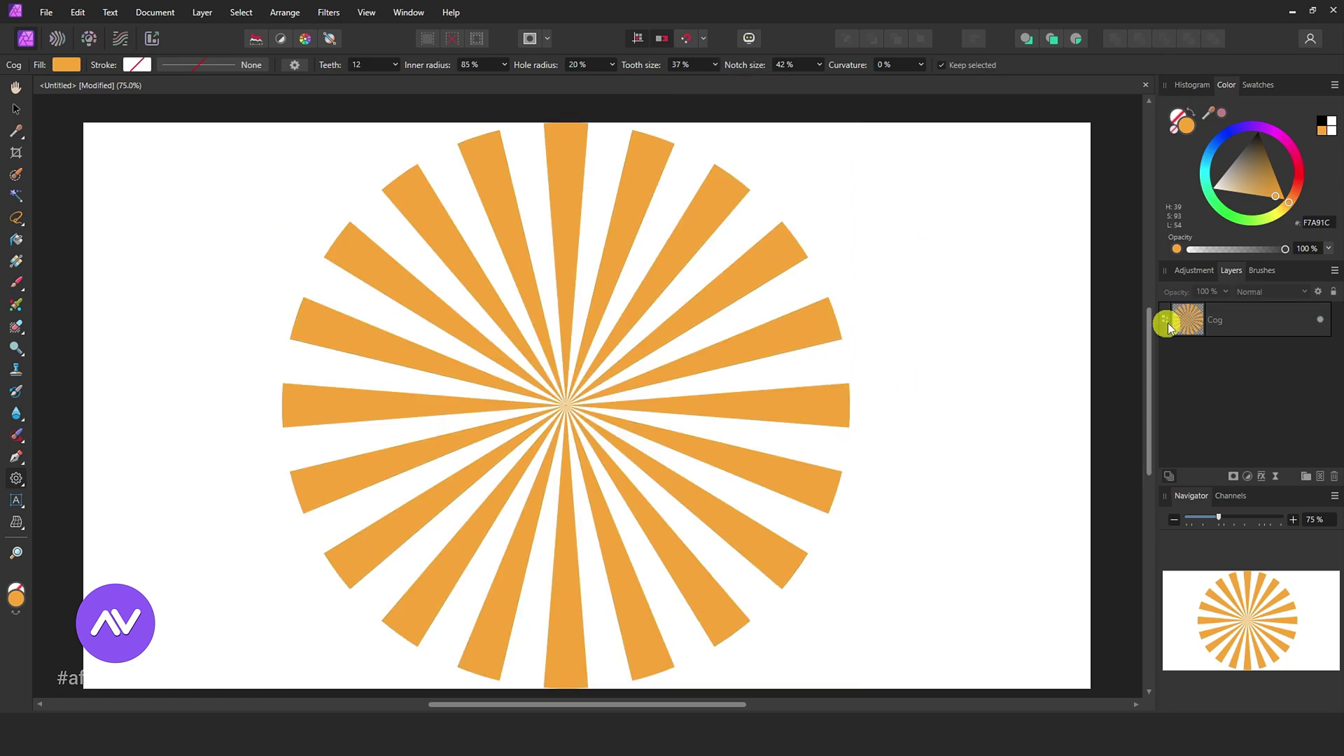
pyautogui.click(1198, 326)
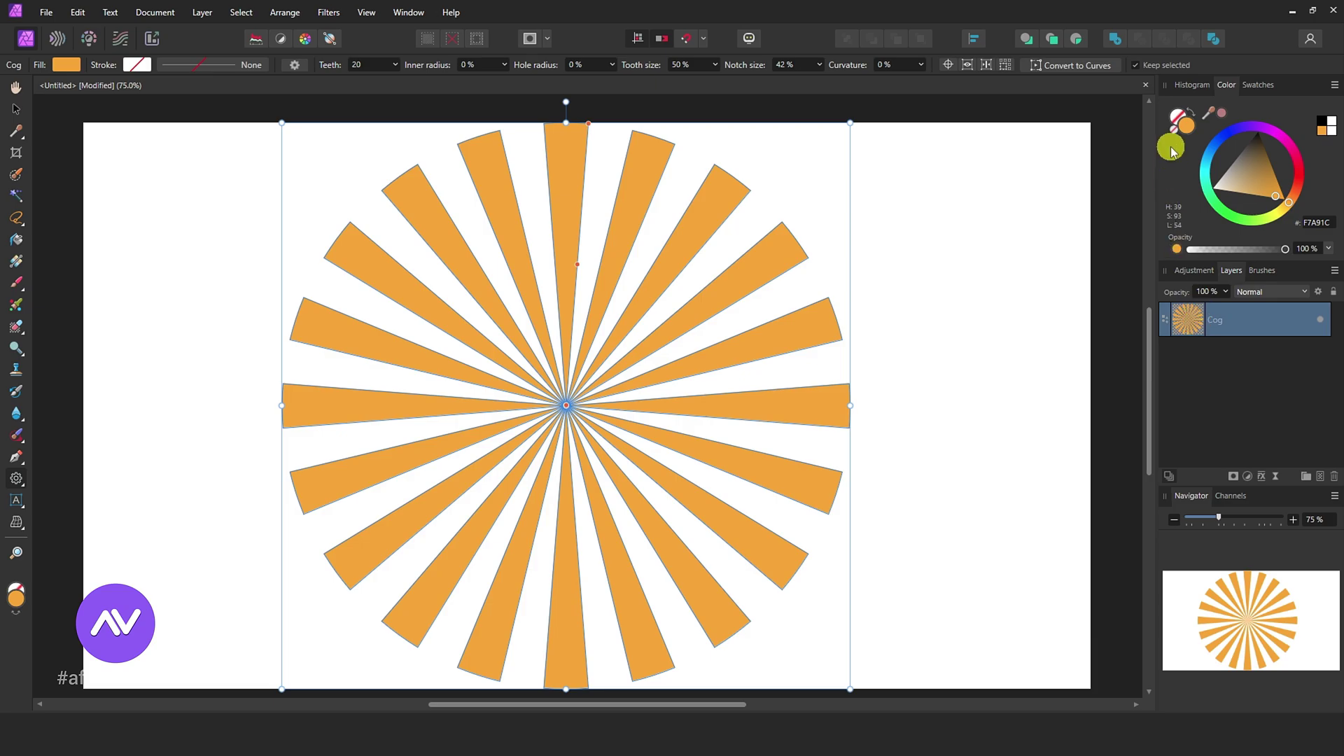
# Shift the cog's fill hue toward red to get deeper orange F7791C.
pyautogui.doubleClick(1190, 125)
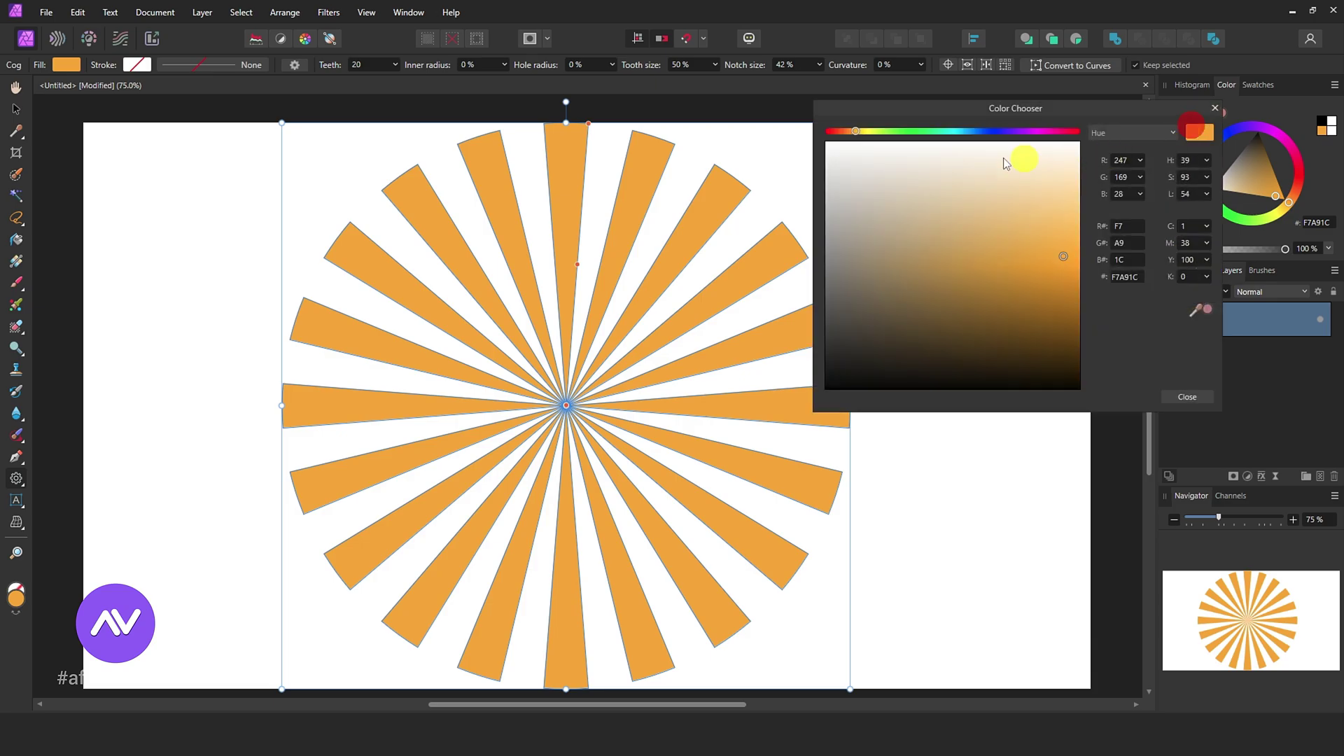
pyautogui.moveTo(863, 140)
pyautogui.mouseDown()
pyautogui.moveTo(828, 135)
pyautogui.moveTo(1076, 140)
pyautogui.moveTo(827, 135)
pyautogui.moveTo(866, 133)
pyautogui.moveTo(849, 135)
pyautogui.mouseUp()
pyautogui.click(1215, 109)
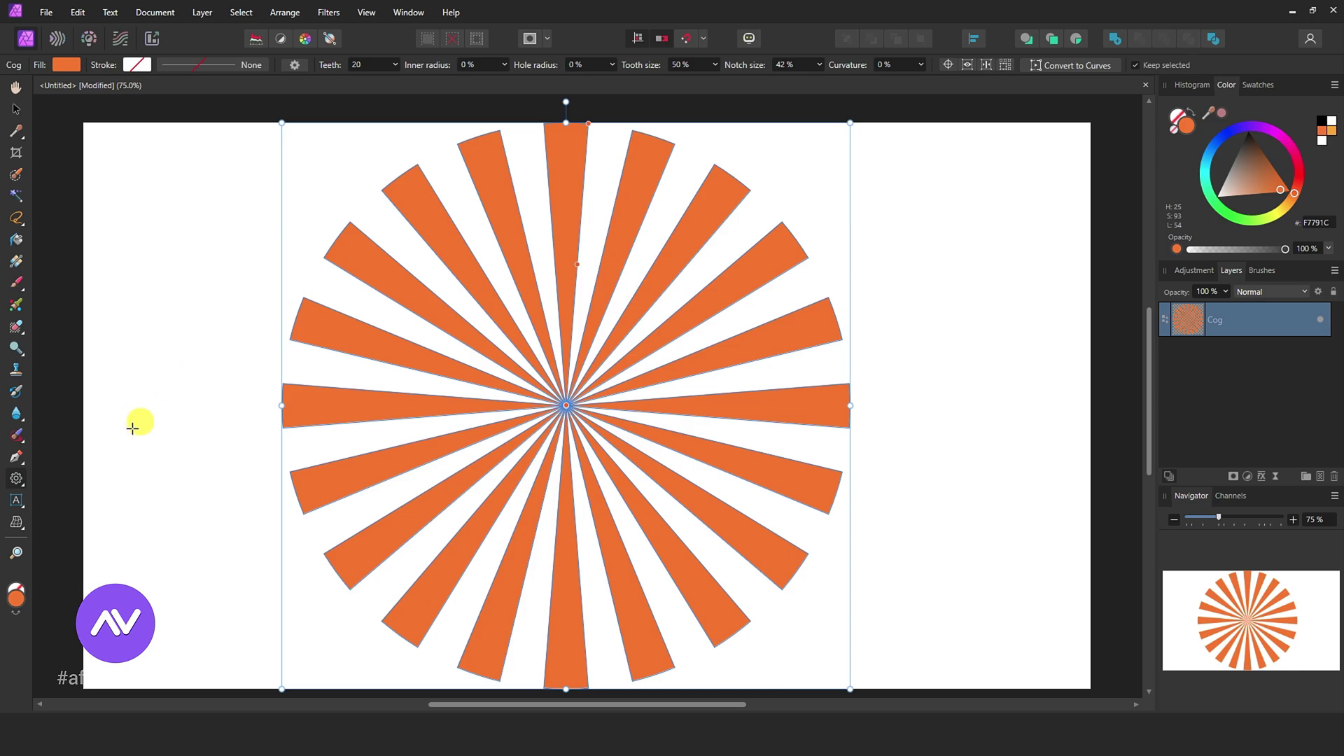
# Draw a golden yellow F6BE19 rectangle over the cog's centre, then also select the Cog layer.
pyautogui.click(16, 479)
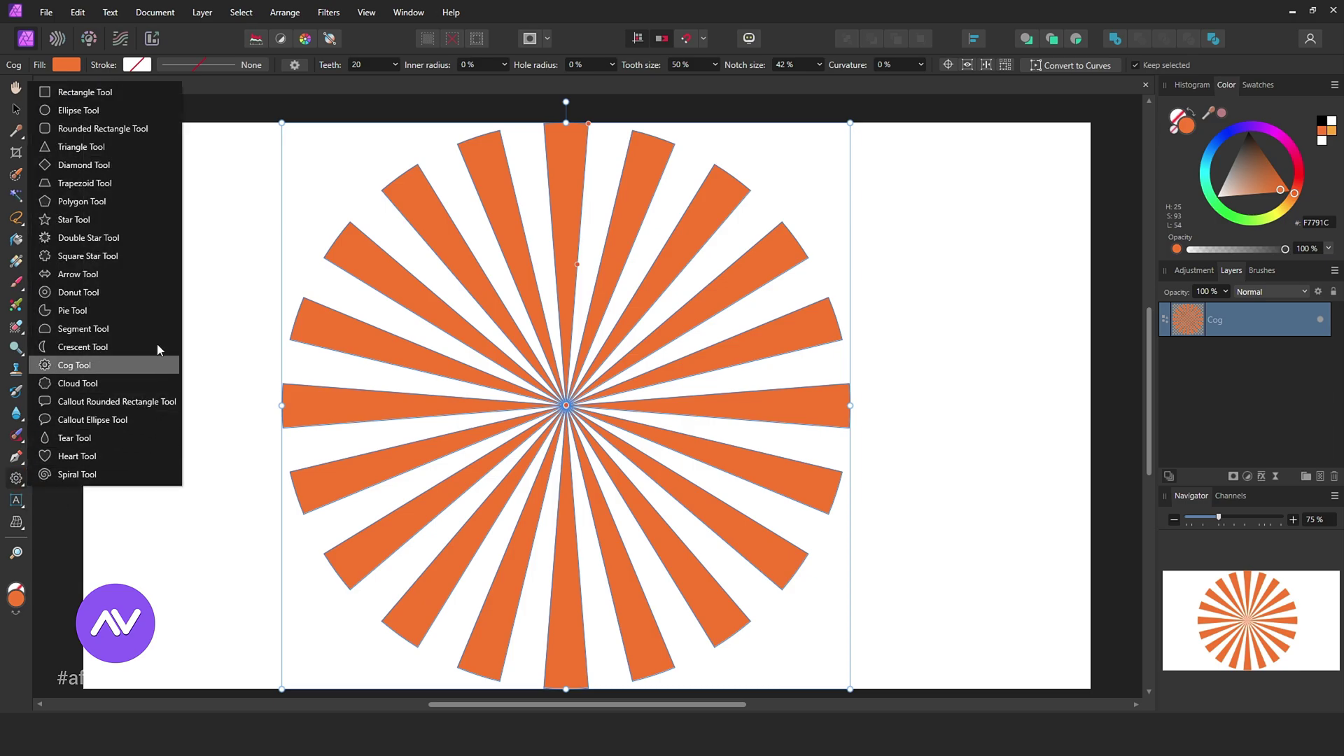
pyautogui.click(132, 92)
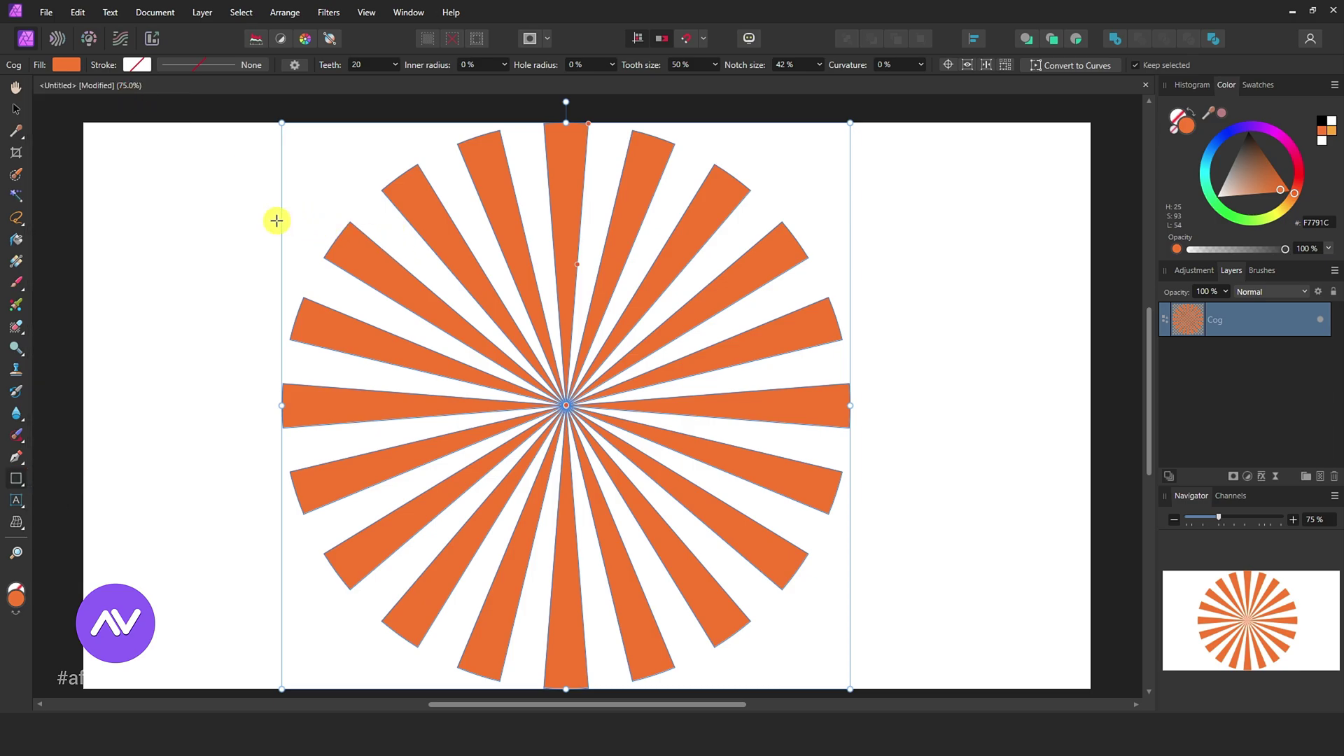
pyautogui.moveTo(353, 238); pyautogui.dragTo(780, 547)
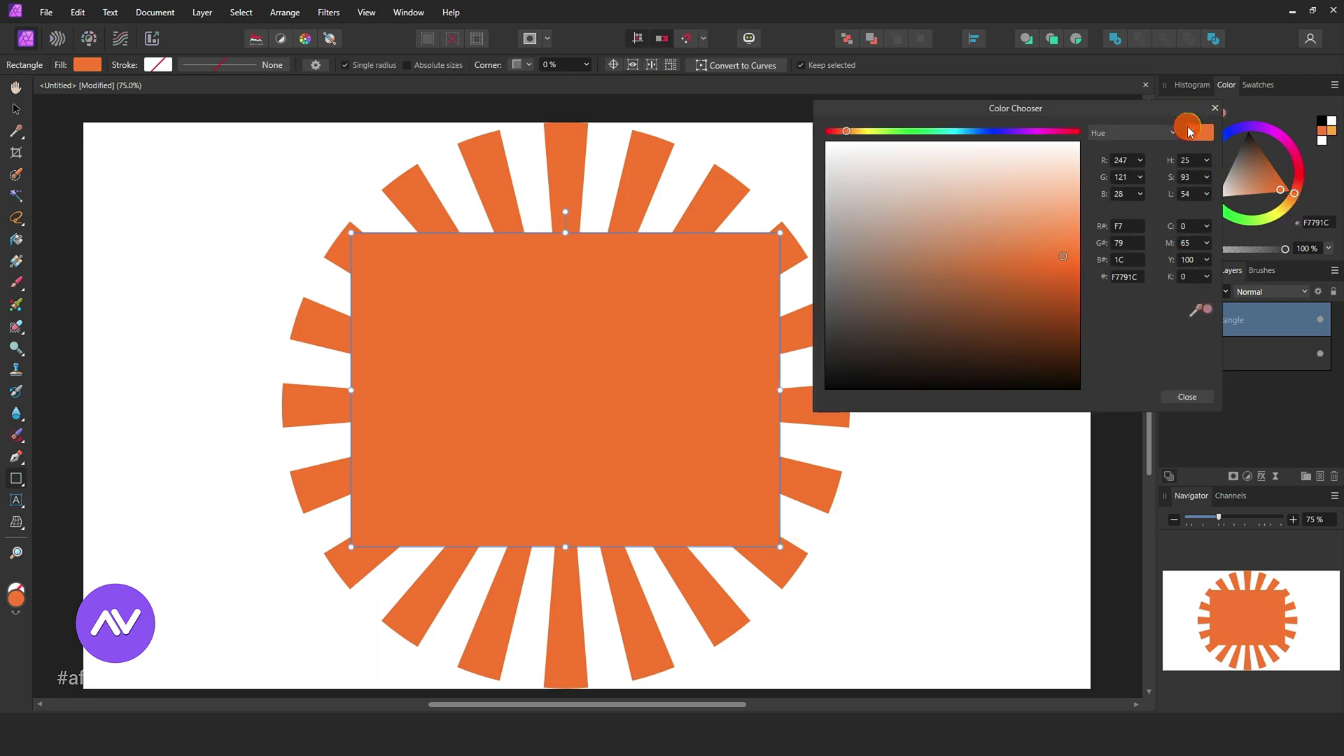
pyautogui.moveTo(855, 140); pyautogui.dragTo(862, 137)
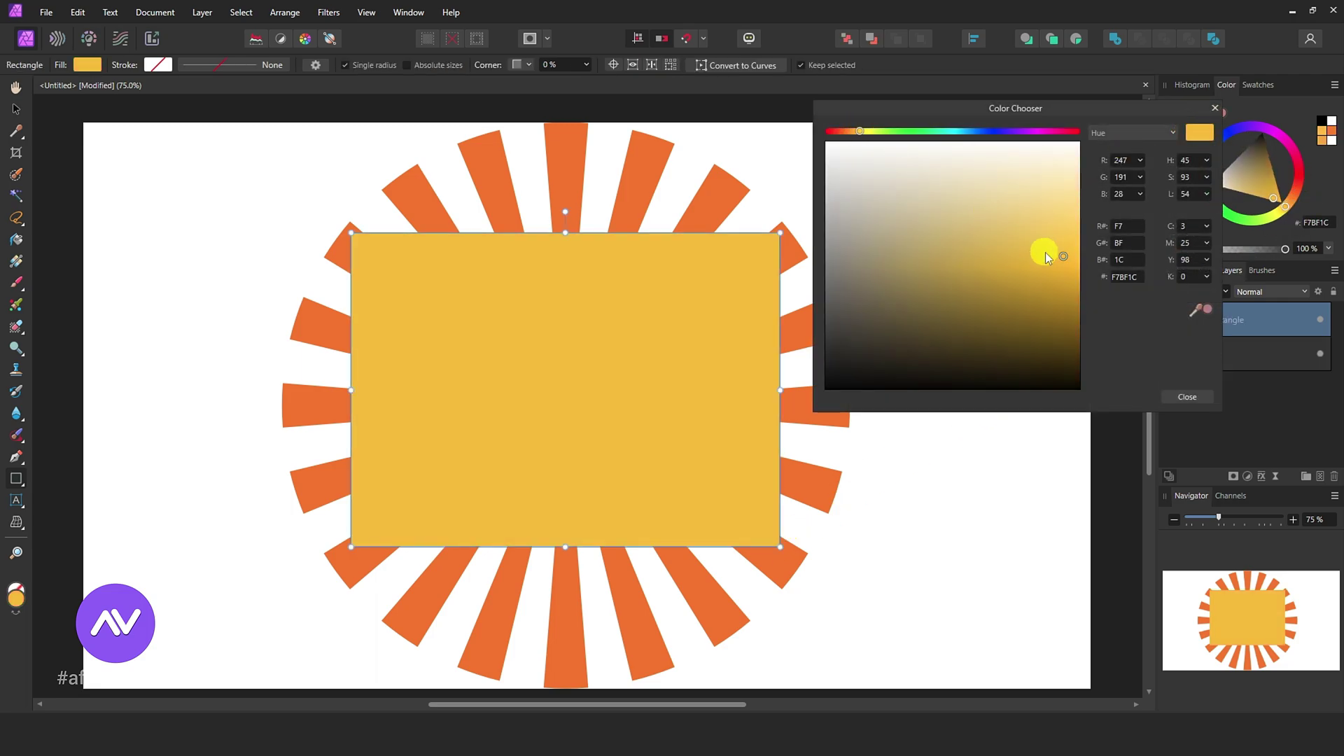
pyautogui.moveTo(1053, 280); pyautogui.dragTo(1062, 262)
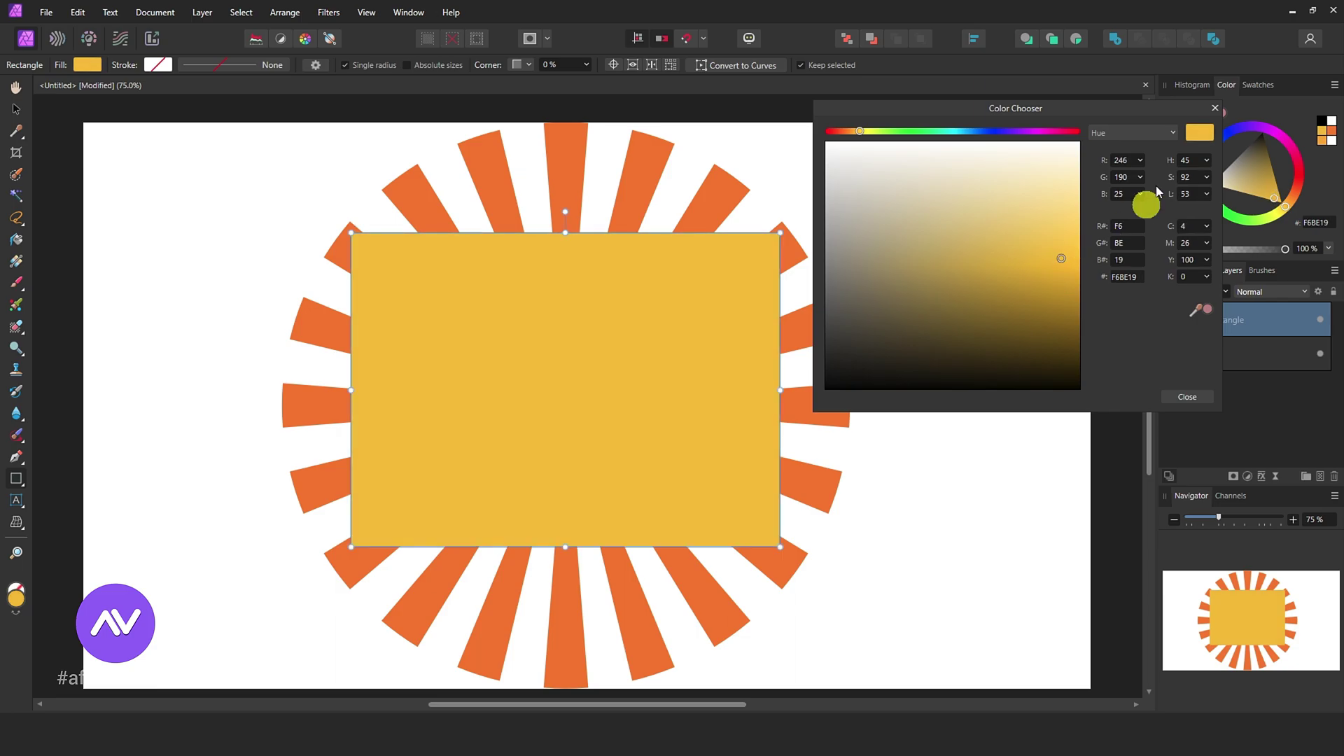
pyautogui.click(1215, 109)
pyautogui.keyDown('shift'); pyautogui.click(1203, 357); pyautogui.keyUp('shift')
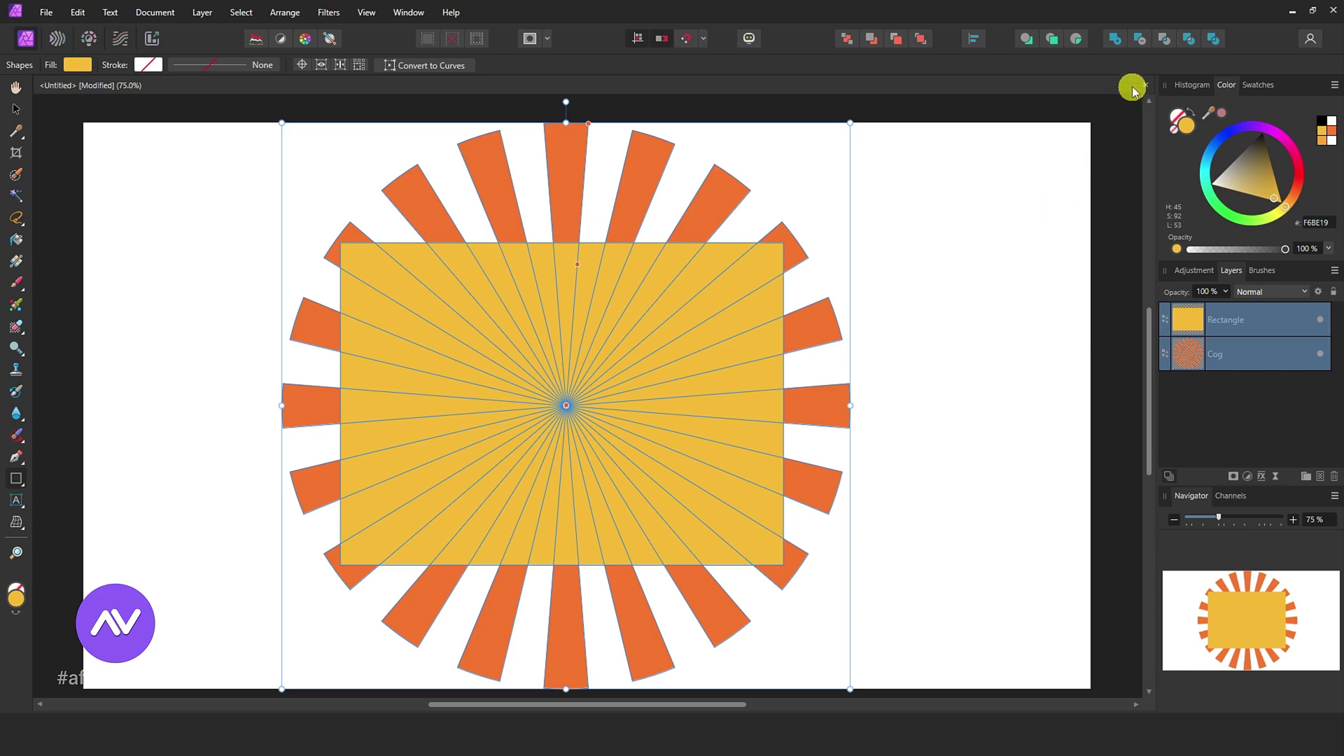
# Intersect the rectangle with the cog and stretch the resulting rays to the canvas corners.
pyautogui.click(1165, 41)
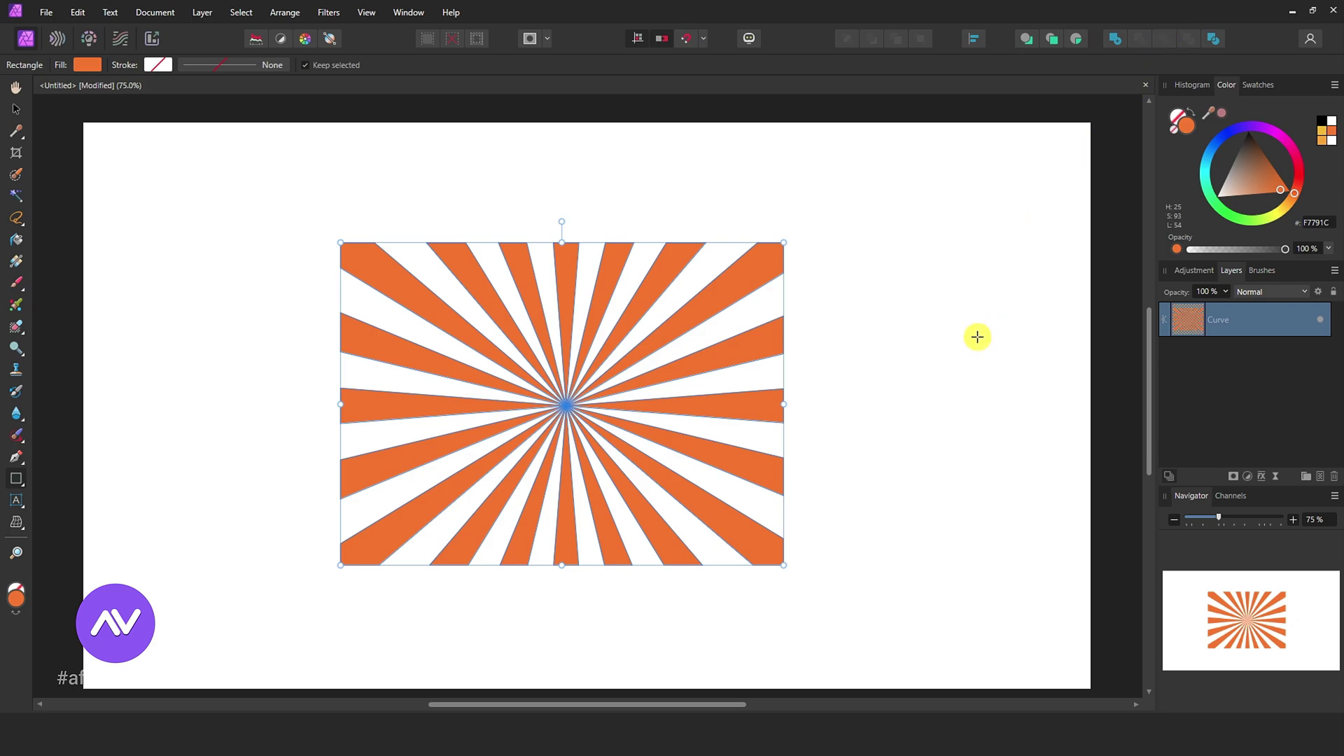
pyautogui.hotkey('ctrl', '-')
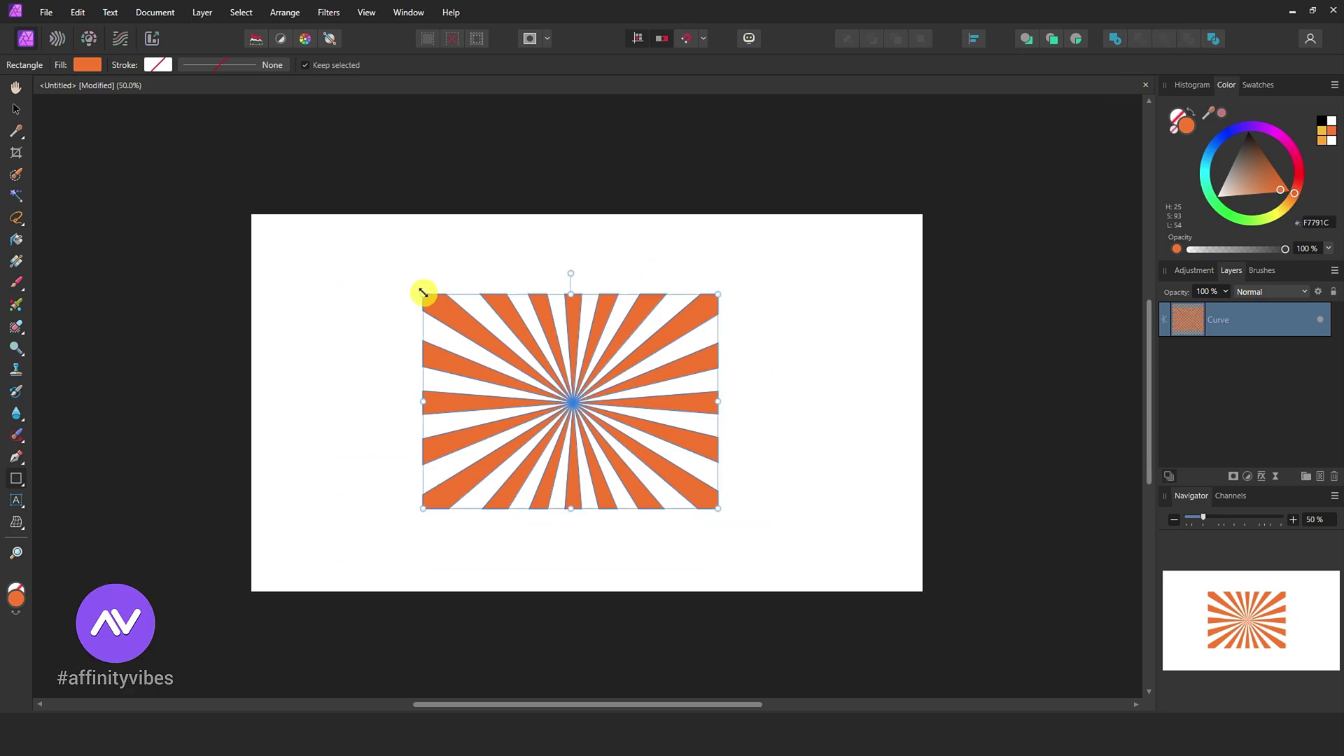
pyautogui.press('v')
pyautogui.moveTo(422, 294); pyautogui.dragTo(250, 212)
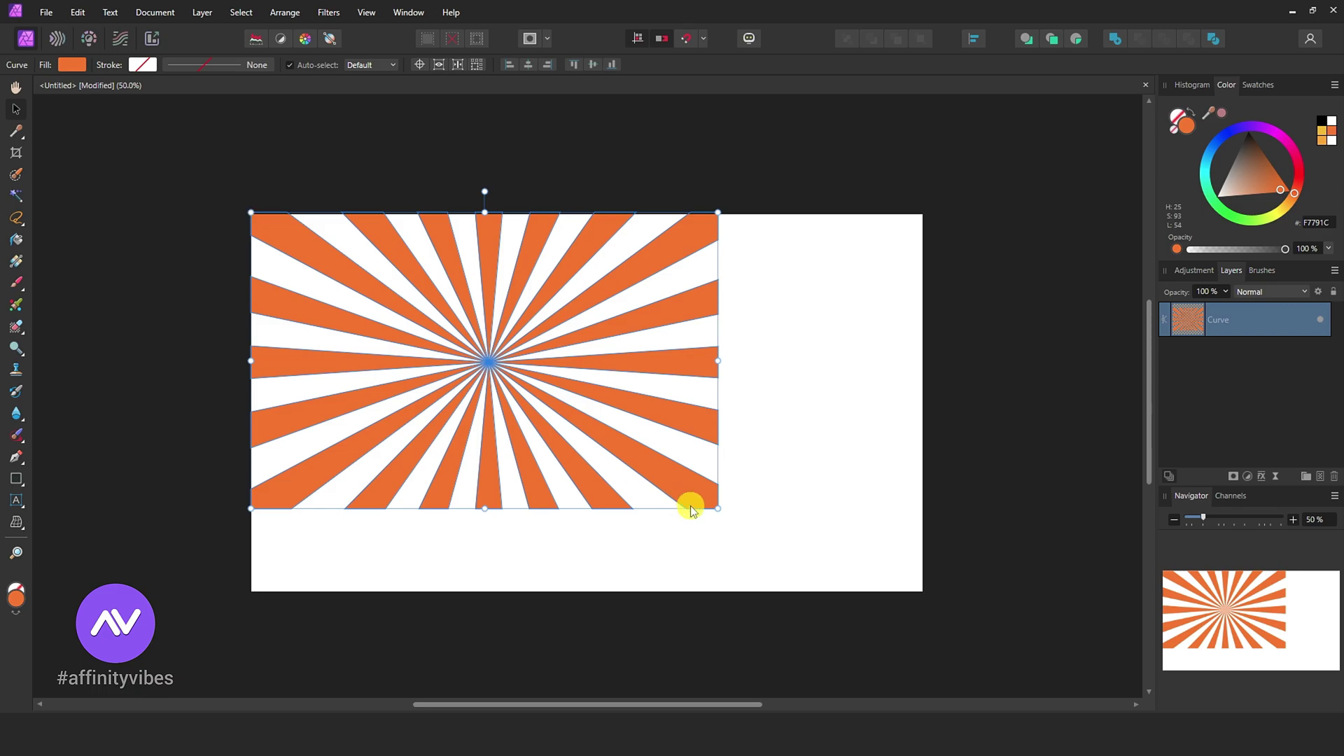
pyautogui.moveTo(716, 507); pyautogui.dragTo(922, 592)
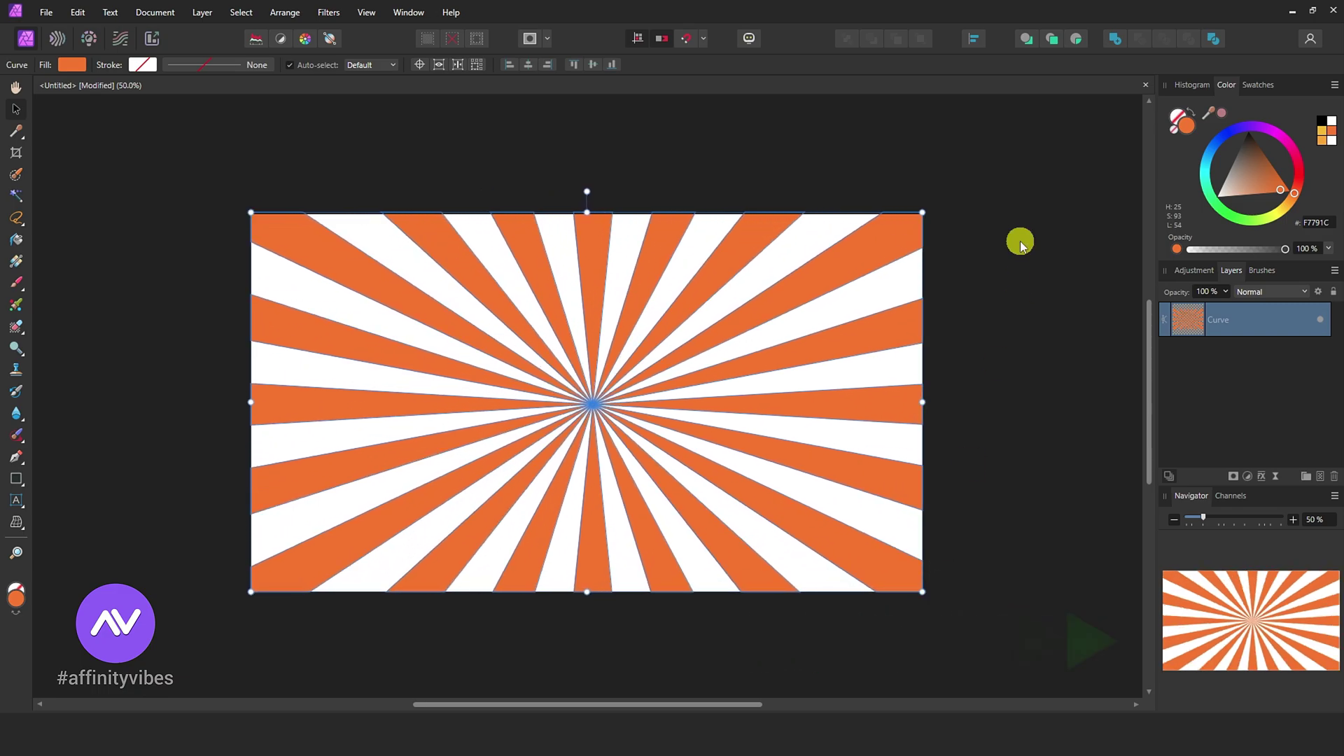
pyautogui.click(1022, 238)
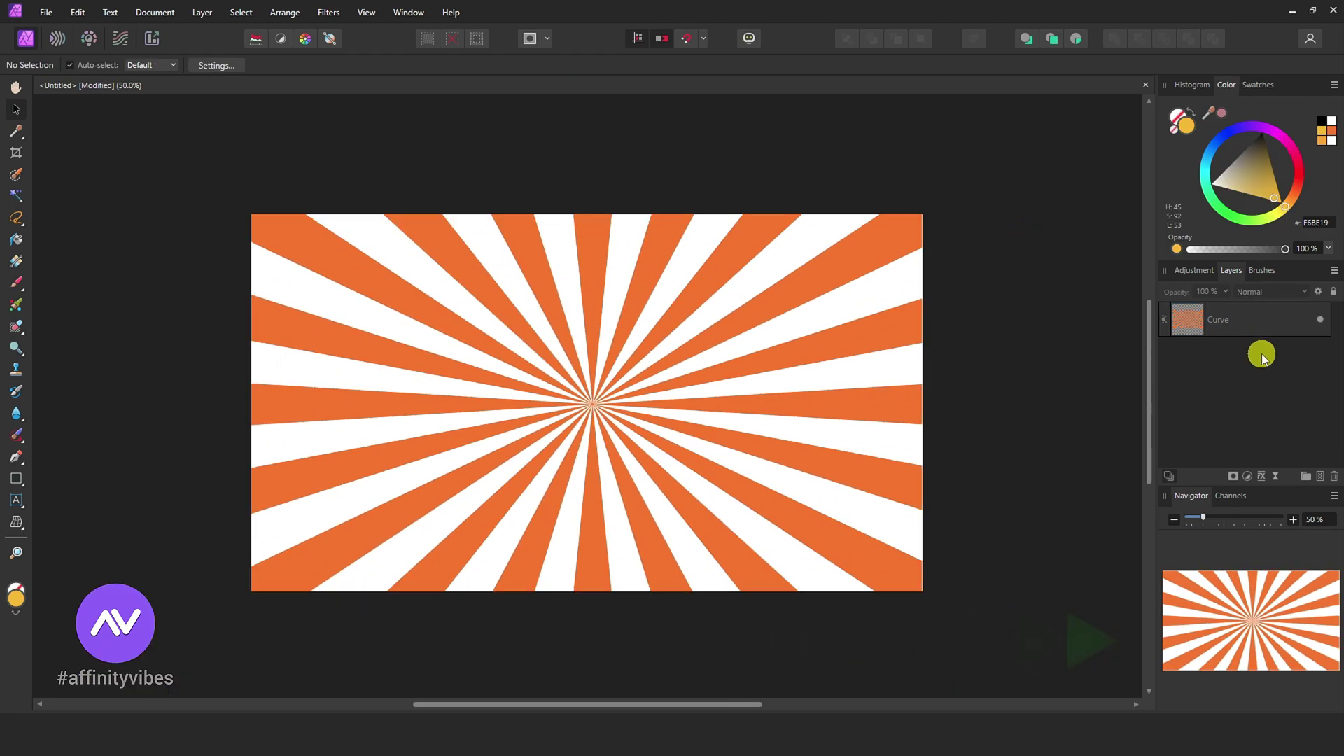
# Draw a canvas-sized rectangle below the Curve layer and fill it red.
pyautogui.press('m')
pyautogui.moveTo(234, 186)
pyautogui.mouseDown()
pyautogui.moveTo(280, 339)
pyautogui.moveTo(946, 614)
pyautogui.mouseUp()
pyautogui.moveTo(1187, 319); pyautogui.dragTo(1174, 364)
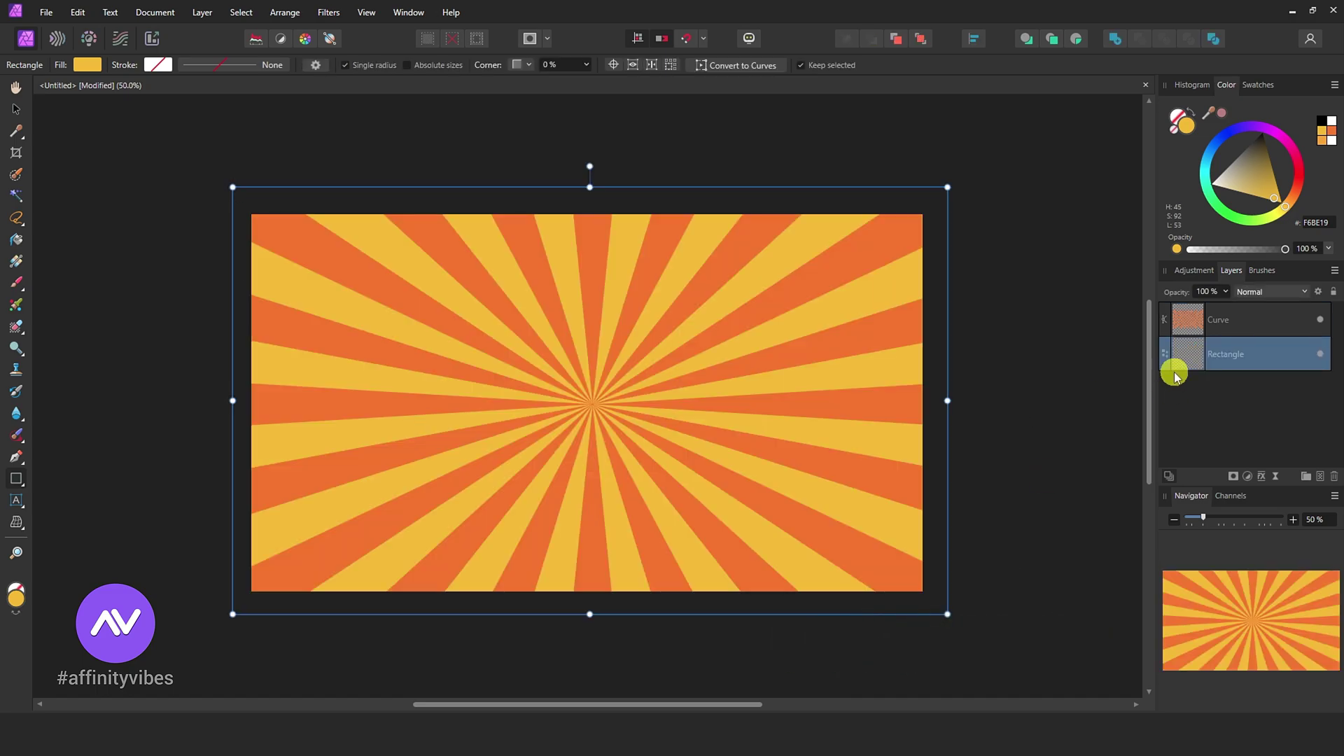
pyautogui.doubleClick(1185, 126)
pyautogui.moveTo(859, 132)
pyautogui.mouseDown()
pyautogui.moveTo(828, 133)
pyautogui.moveTo(1089, 144)
pyautogui.moveTo(835, 143)
pyautogui.moveTo(1014, 241)
pyautogui.moveTo(1024, 273)
pyautogui.mouseUp()
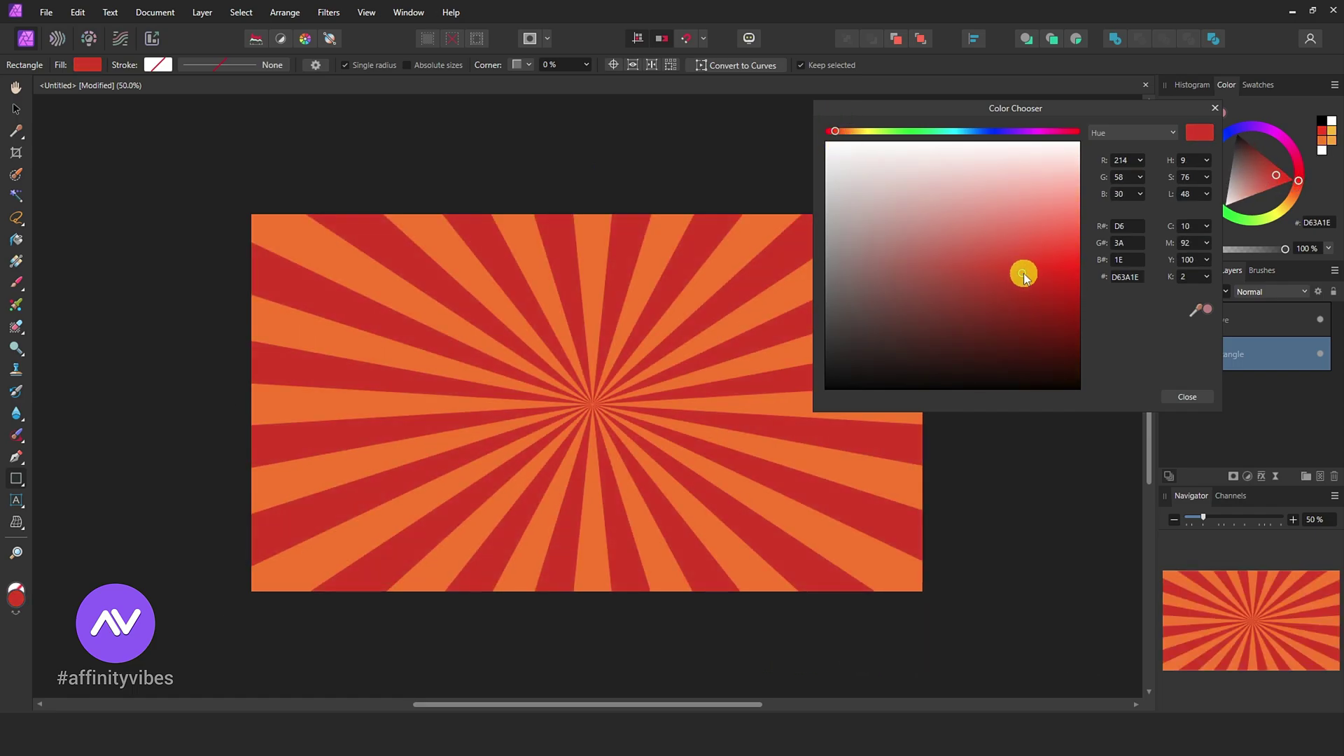
pyautogui.click(1216, 110)
pyautogui.click(183, 158)
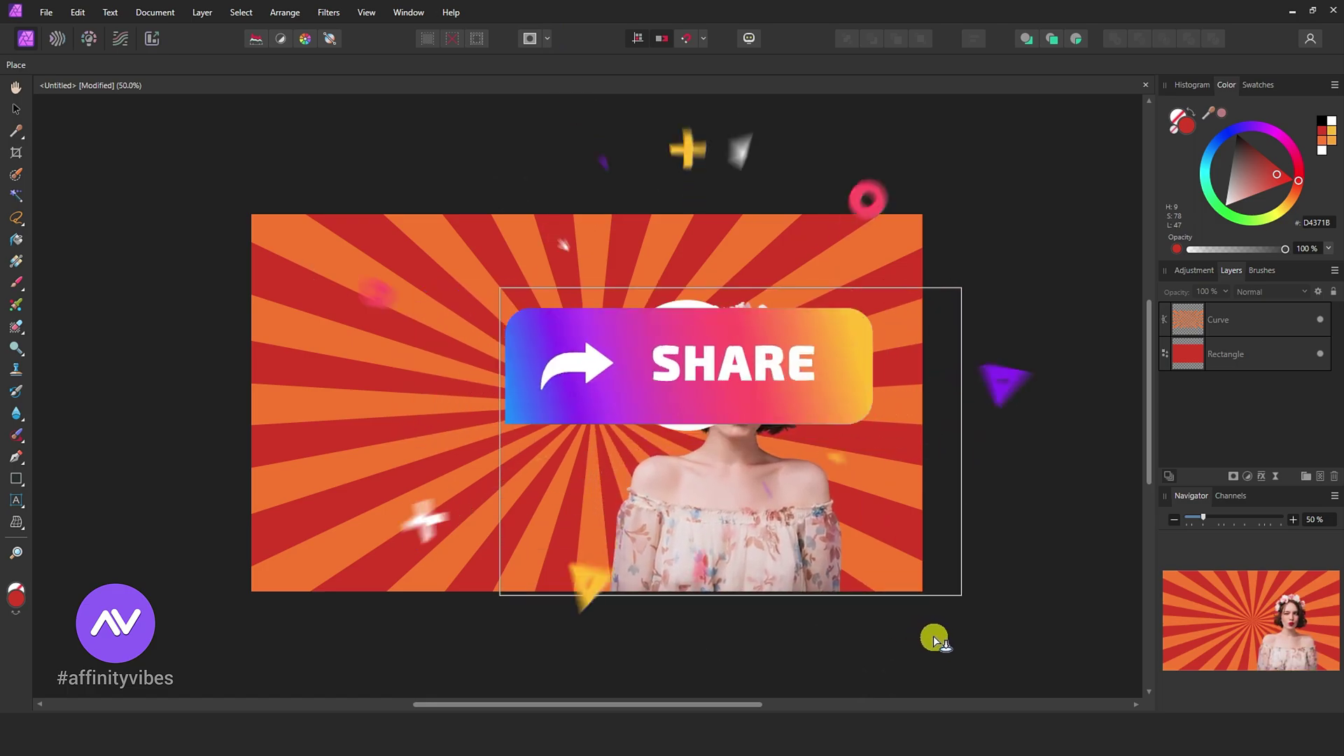
# Size the placed portrait P copy.png and centre it horizontally along the canvas bottom.
pyautogui.moveTo(951, 592); pyautogui.dragTo(374, 256)
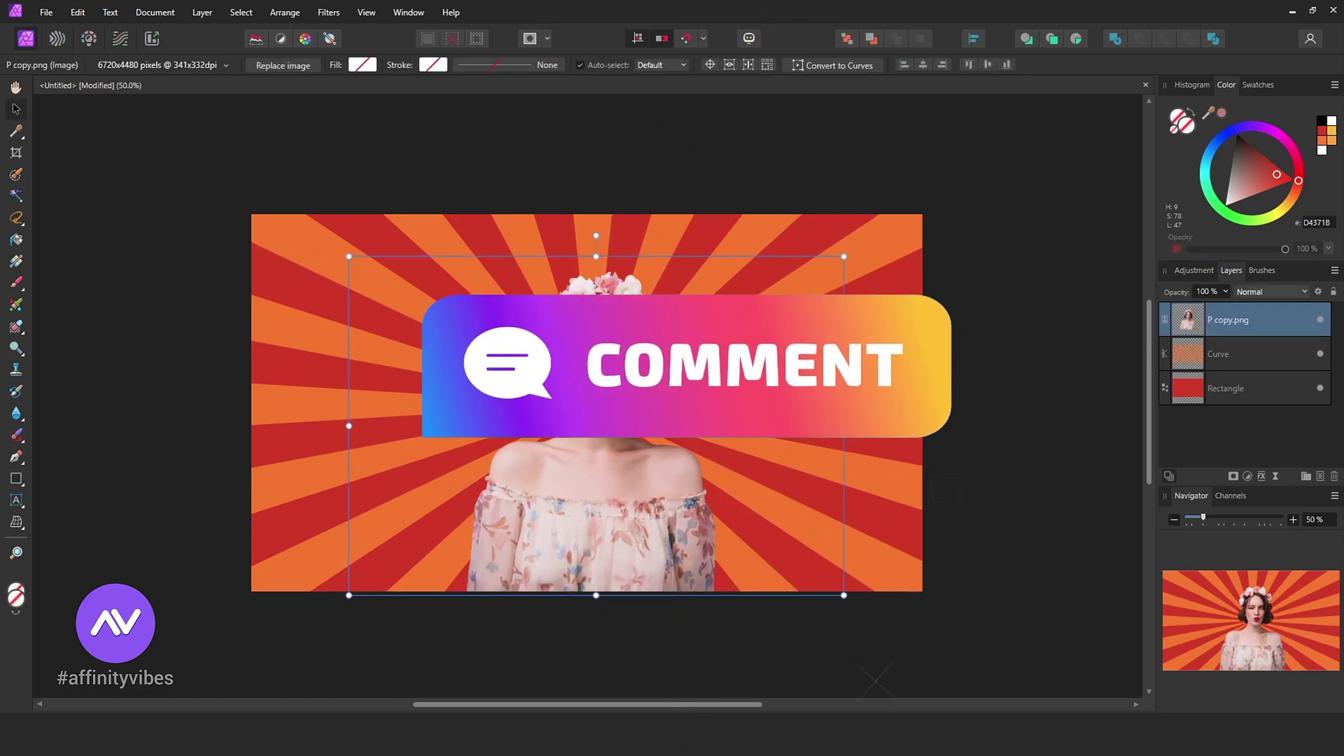
pyautogui.click(923, 64)
pyautogui.click(988, 261)
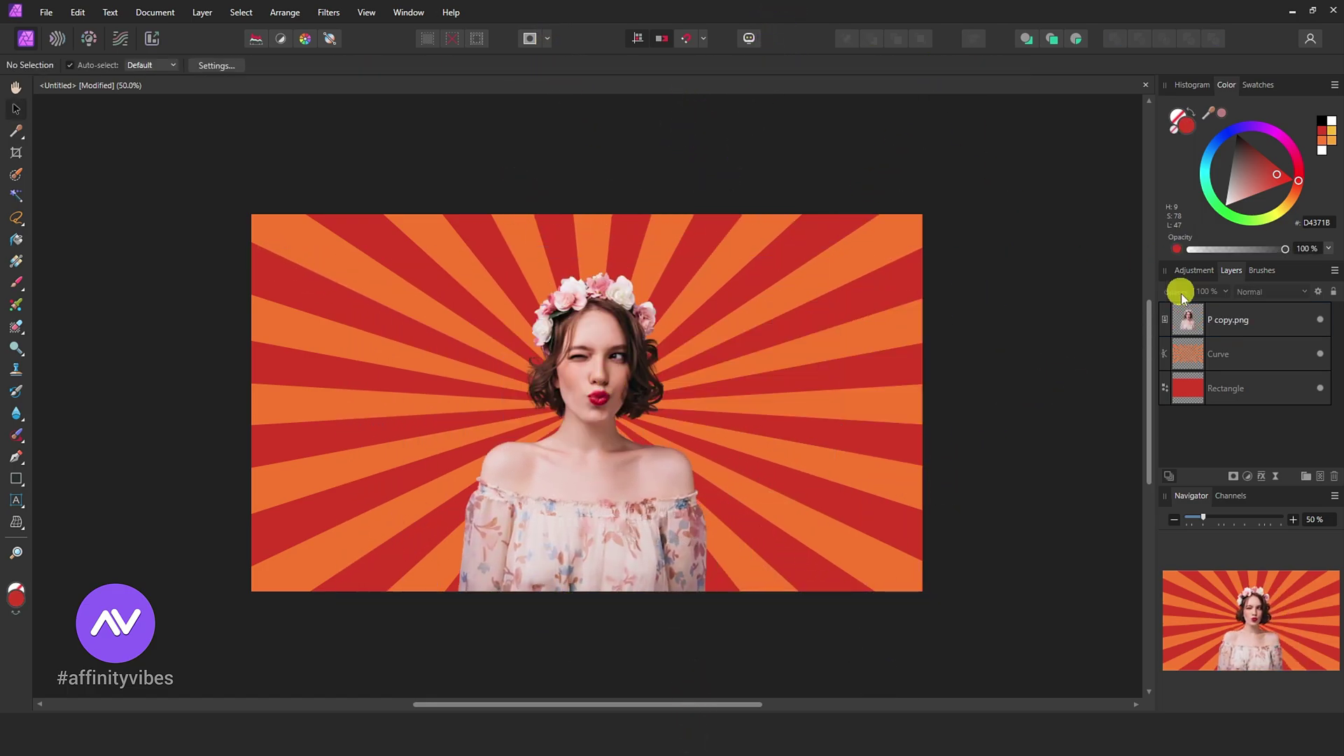